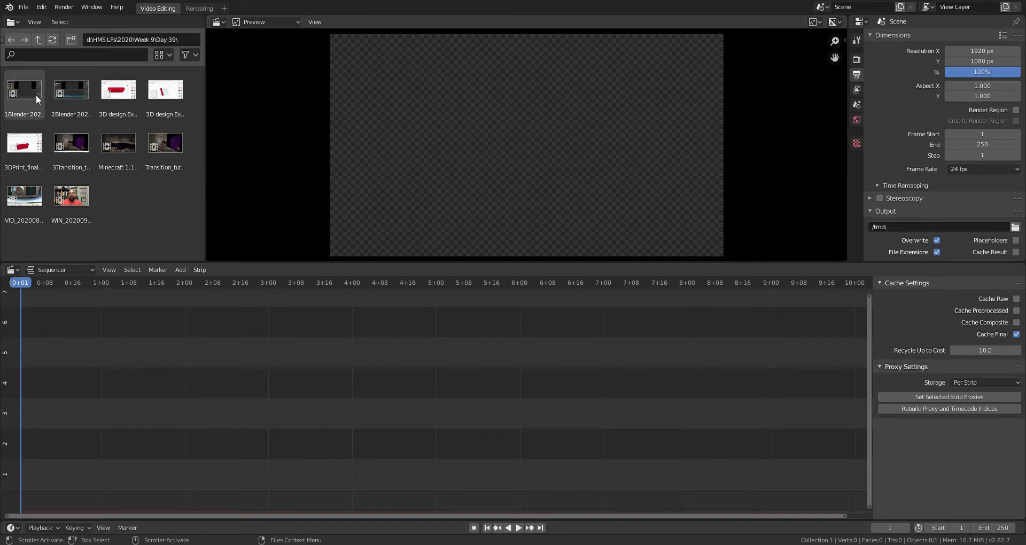
left_click_drag(34, 95, 56, 457)
left_click_drag(89, 413, 88, 412)
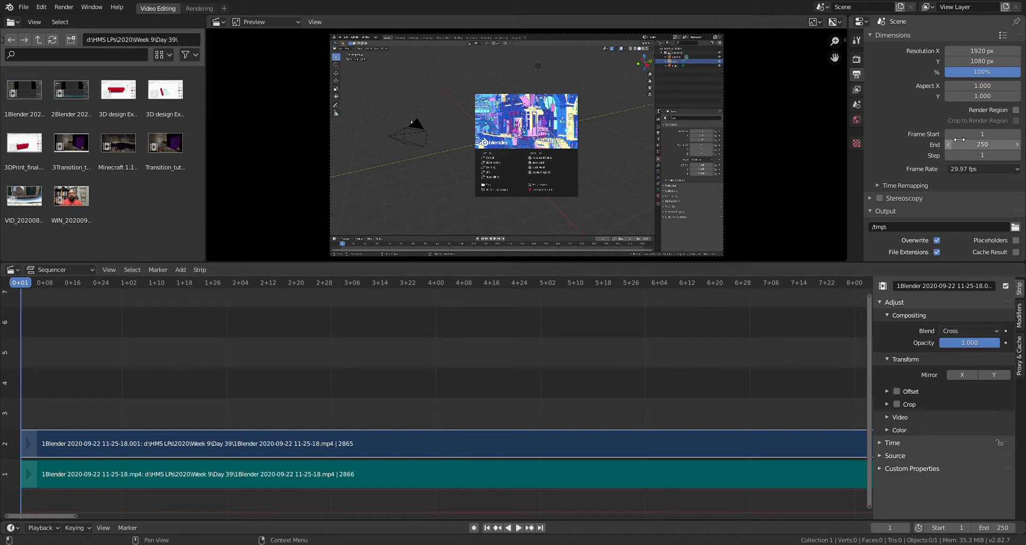
Zoom out the sequencer and scroll so both 1Blender strips show in full from frame 1
scroll(724, 355, "down", 5)
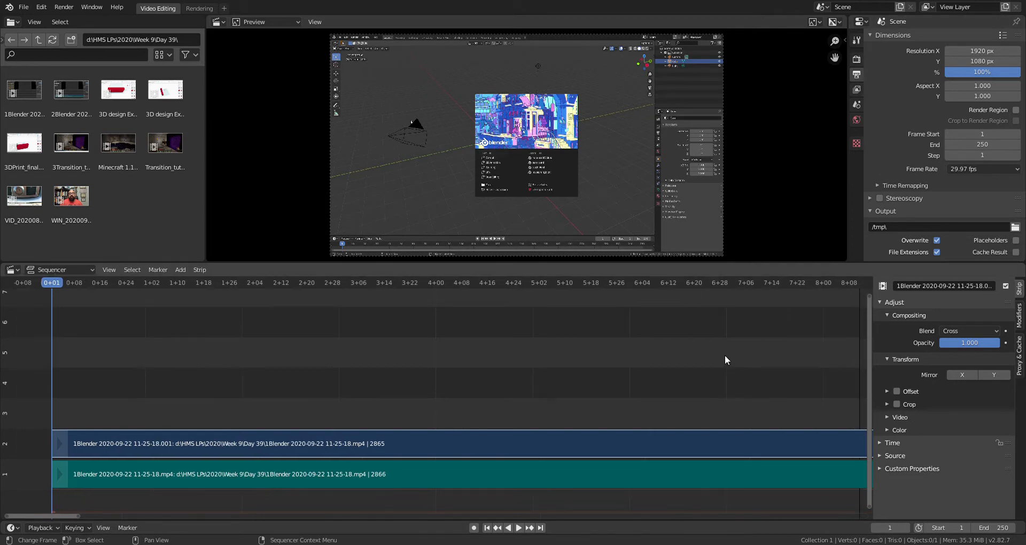
scroll(725, 355, "down", 4)
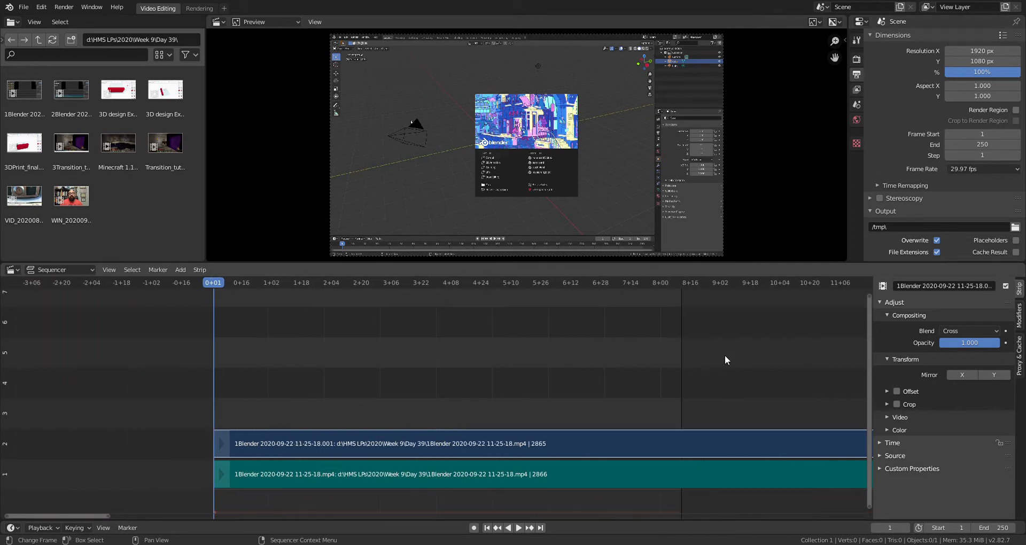
scroll(672, 376, "down", 7)
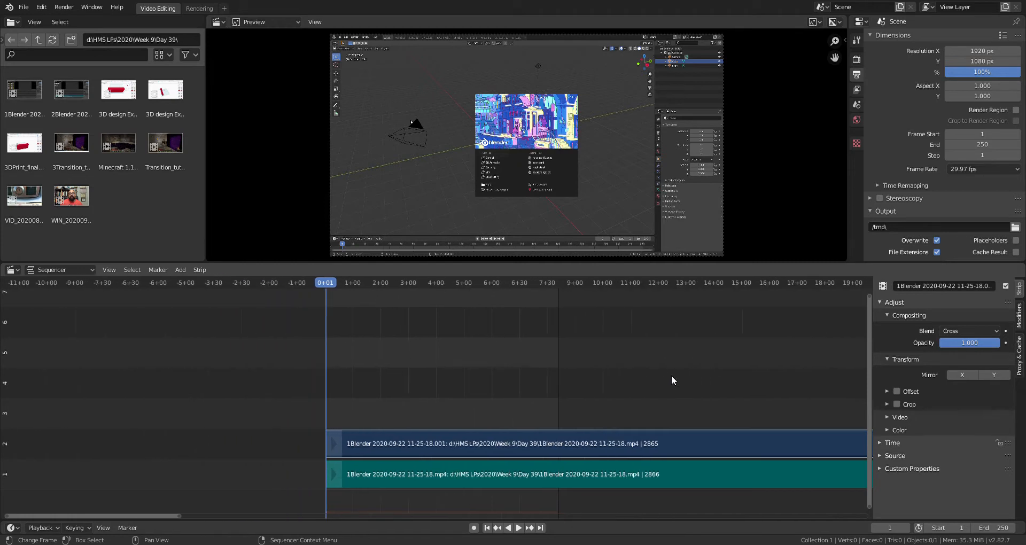
scroll(671, 375, "down", 6)
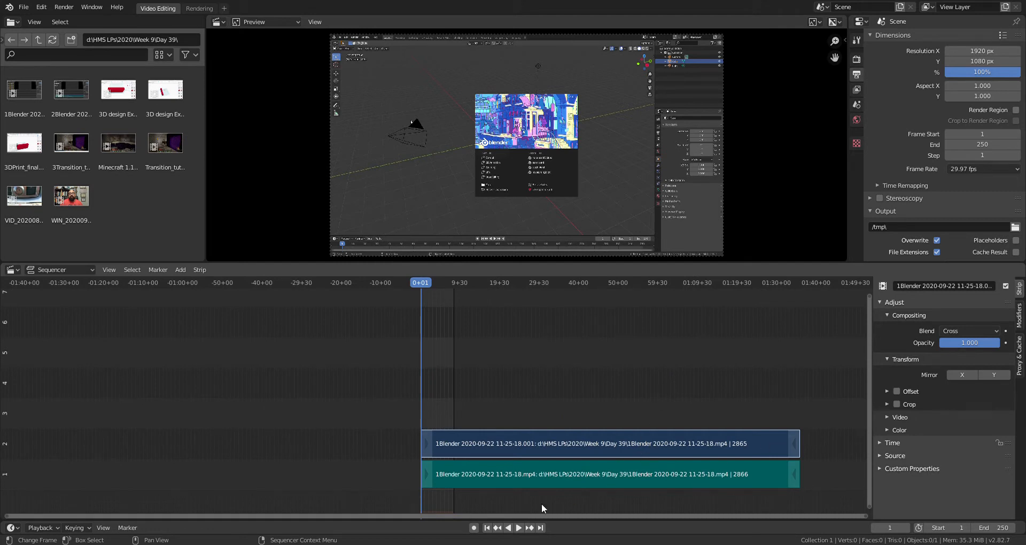
mouse_move(174, 516)
left_mouse_down()
mouse_move(449, 517)
mouse_move(577, 501)
left_mouse_up()
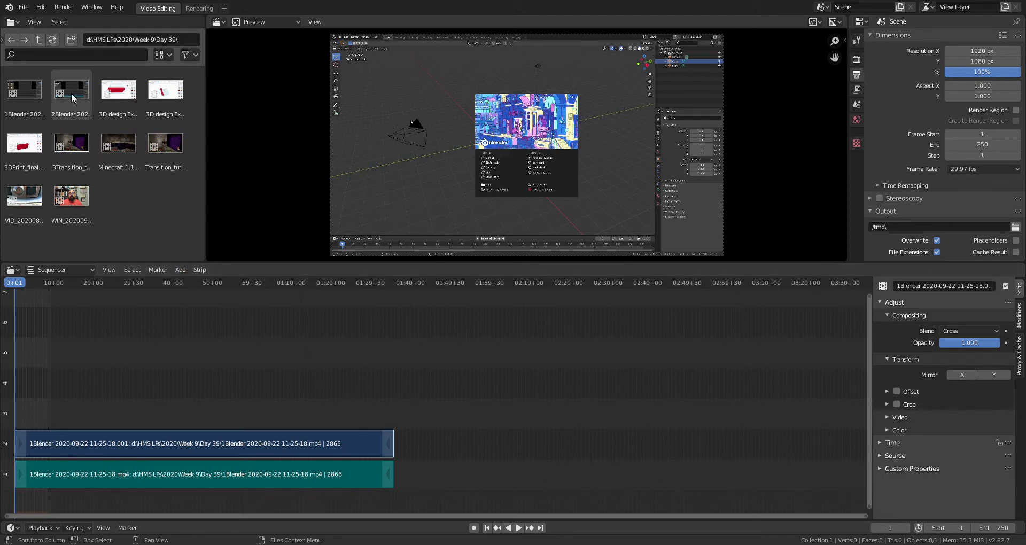
left_click_drag(58, 95, 443, 382)
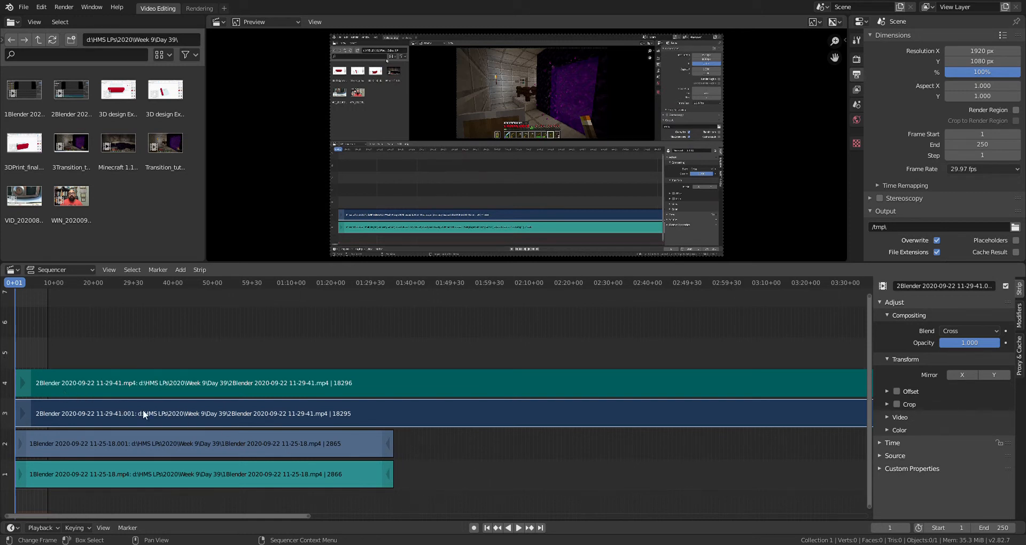
left_click(31, 379)
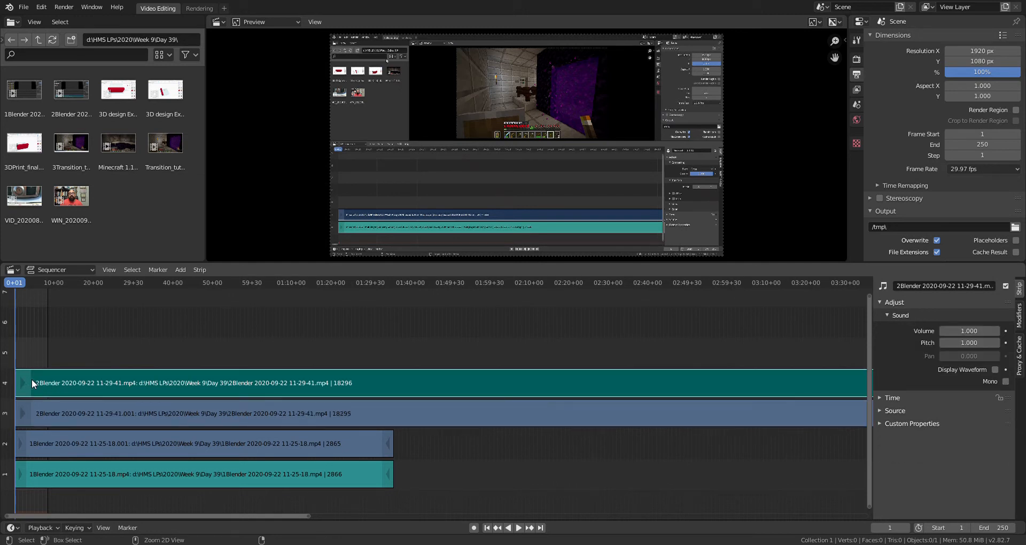
left_click(37, 406)
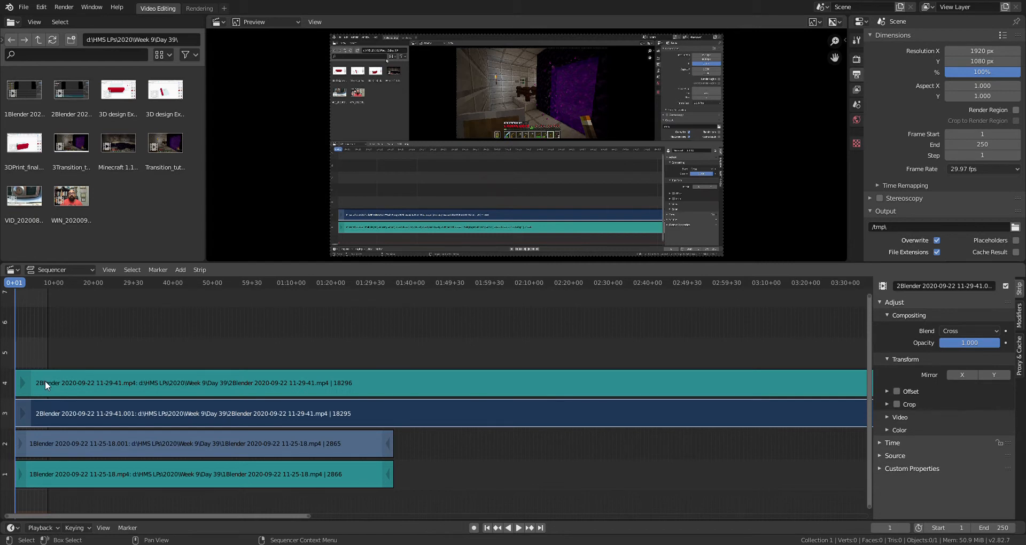
left_click_drag(45, 381, 75, 387)
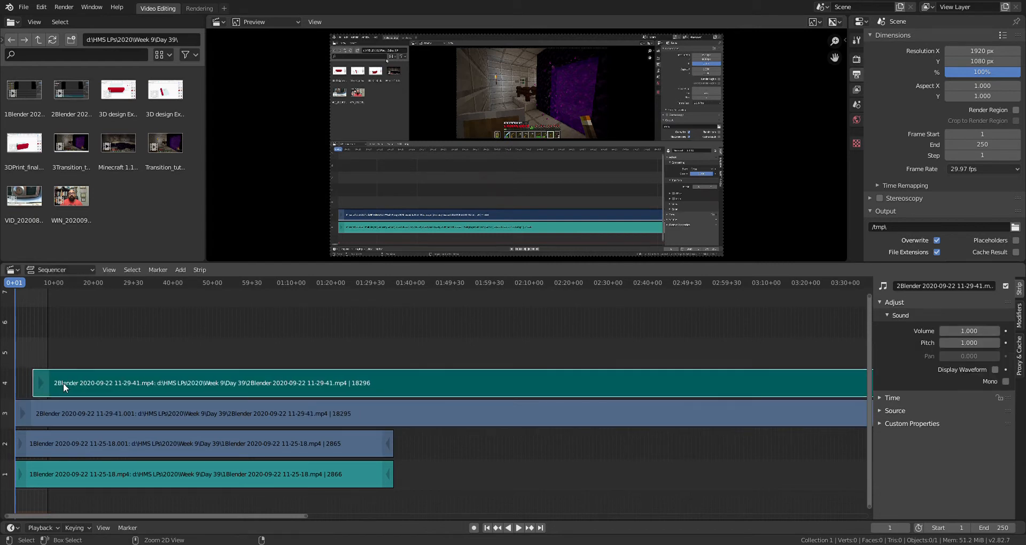
key("ctrl+z")
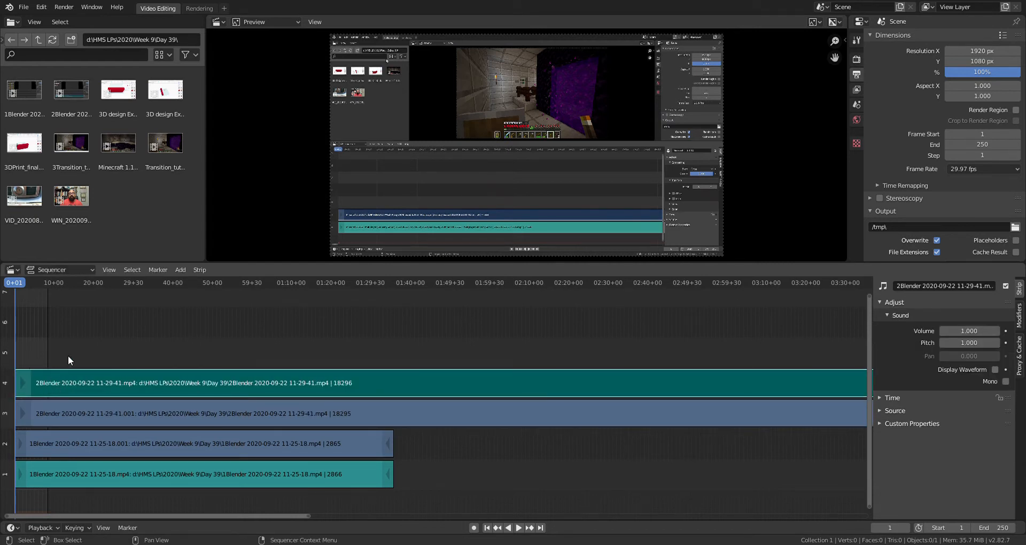
Select both 2Blender strips together, cancelling a trial move of the channel 4 strip
left_click_drag(70, 352, 72, 378)
left_click_drag(70, 421, 69, 425)
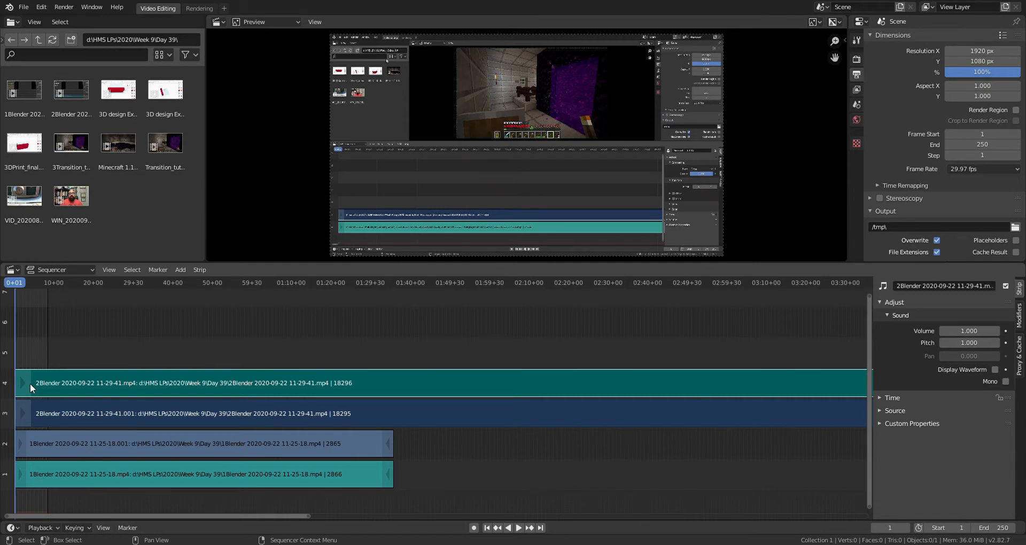
left_click_drag(30, 383, 69, 389)
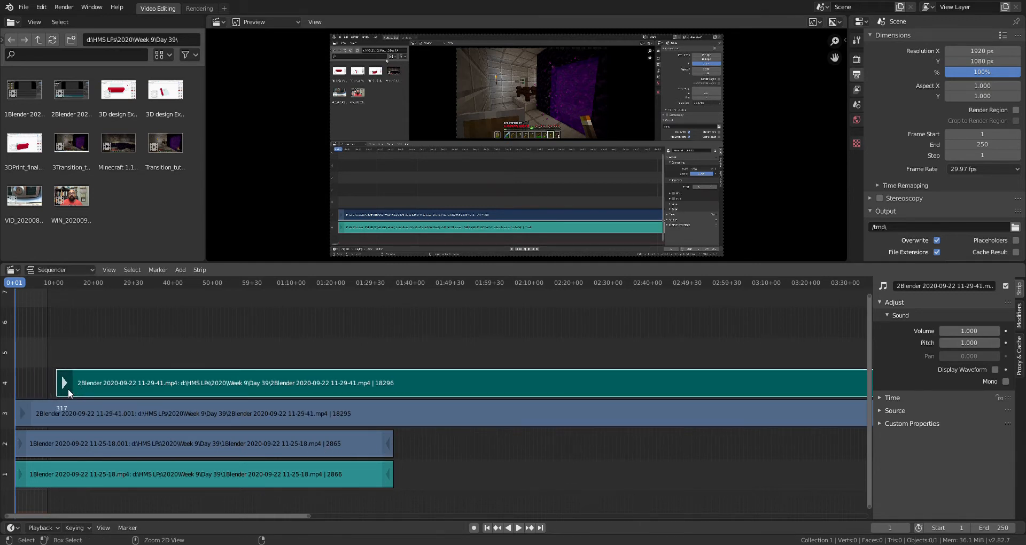
right_click(69, 389)
Box-select the 2Blender strips and grab them right to sit just after the first clip
left_click_drag(72, 345, 69, 425)
key("g")
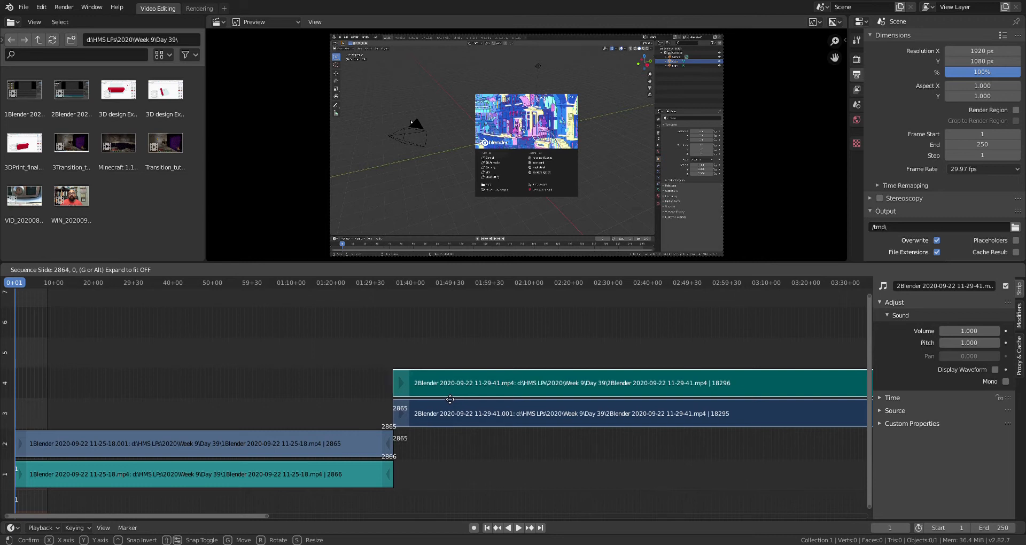
left_click(450, 399)
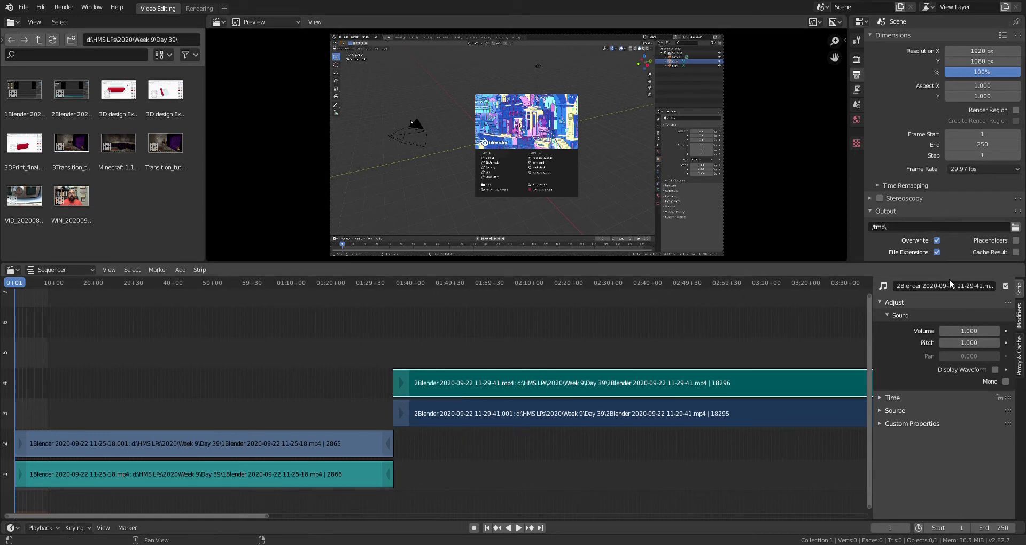
Select both 2Blender strips and set the sound strip's start frame to 2866
left_click(881, 398)
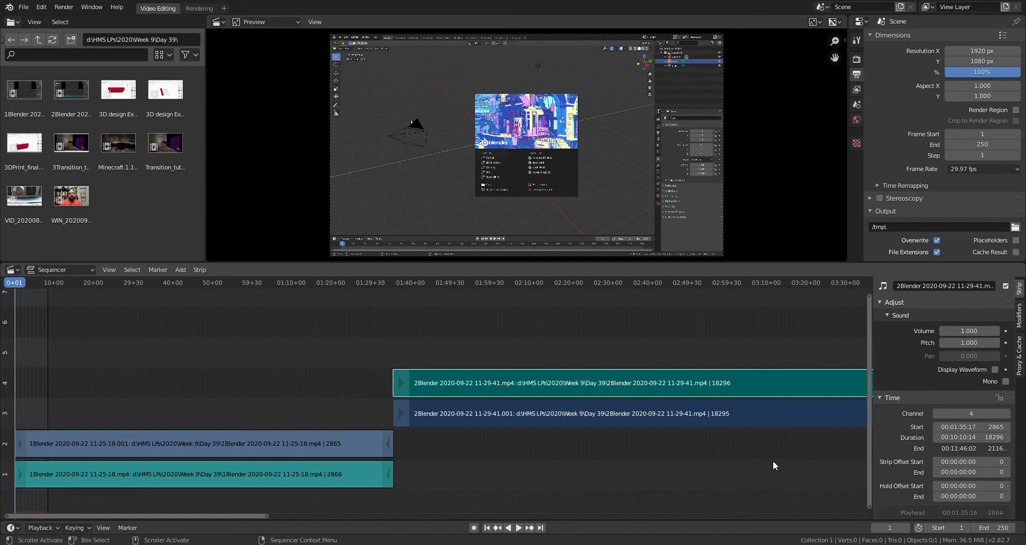
left_click_drag(474, 343, 489, 467)
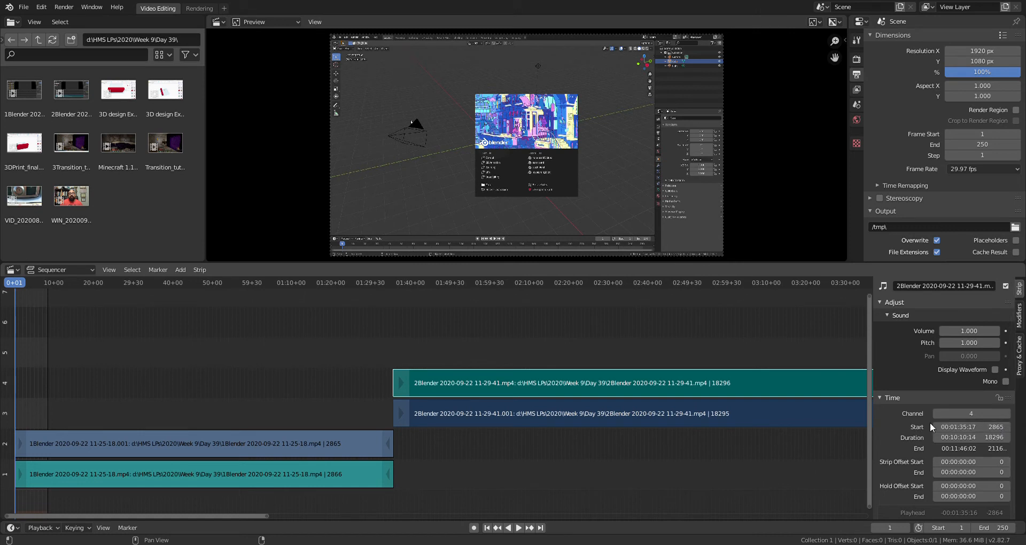
left_click(1000, 427)
left_click(973, 431)
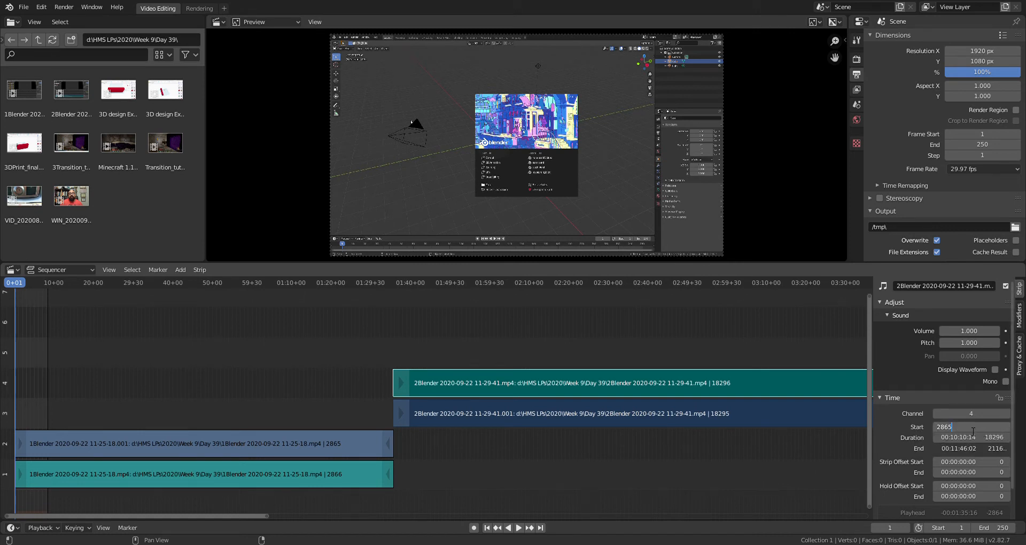
key("BackSpace")
type("6")
key("Return")
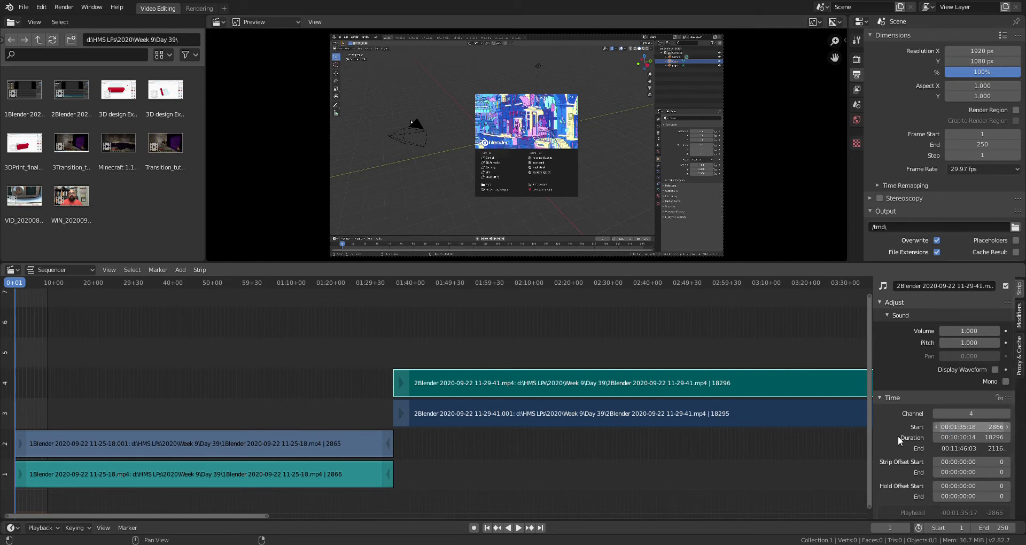
Set the channel 3 video strip's start frame to 2866 as well
left_click(485, 412)
left_click(455, 391)
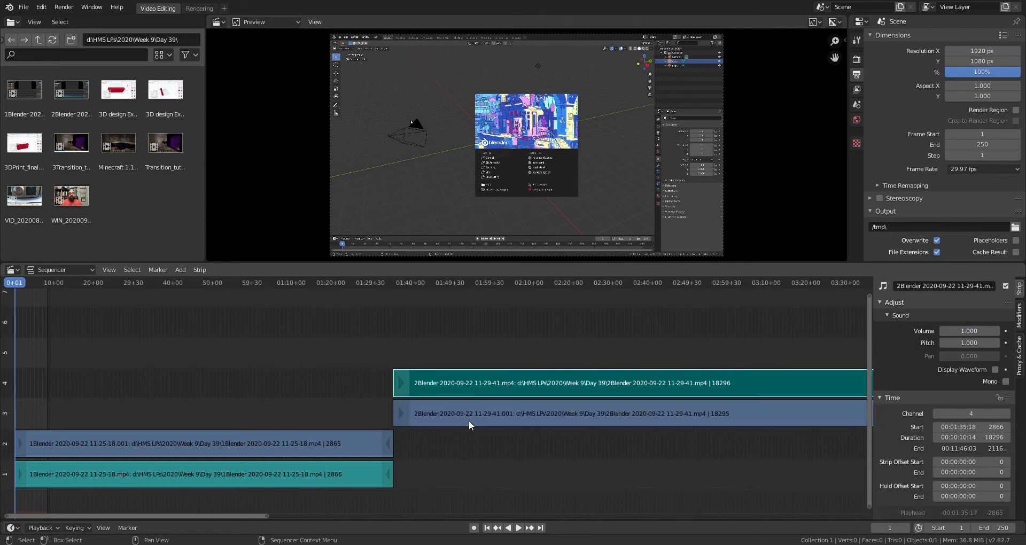
left_click(515, 409)
left_click(995, 471)
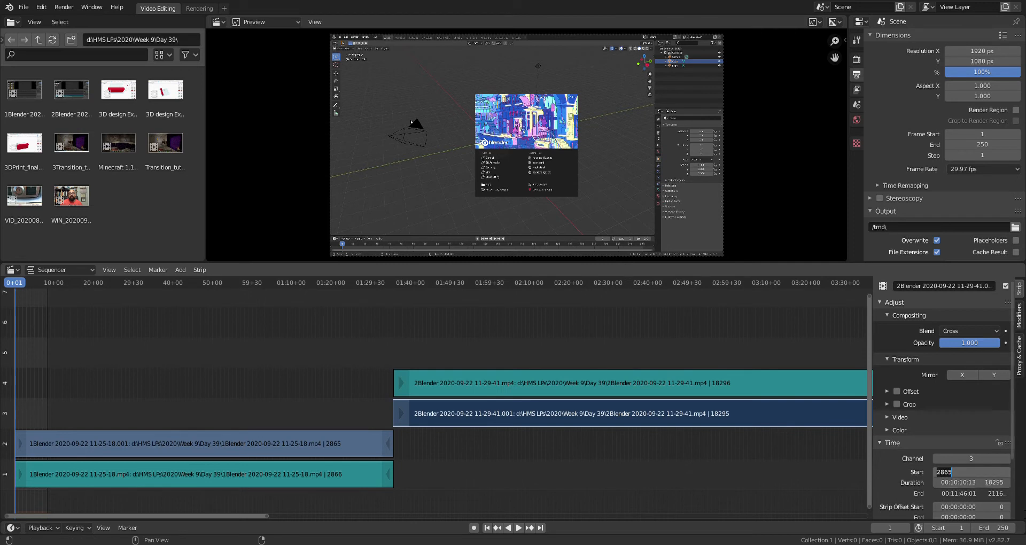
left_click(963, 476)
key("BackSpace")
type("6")
key("Return")
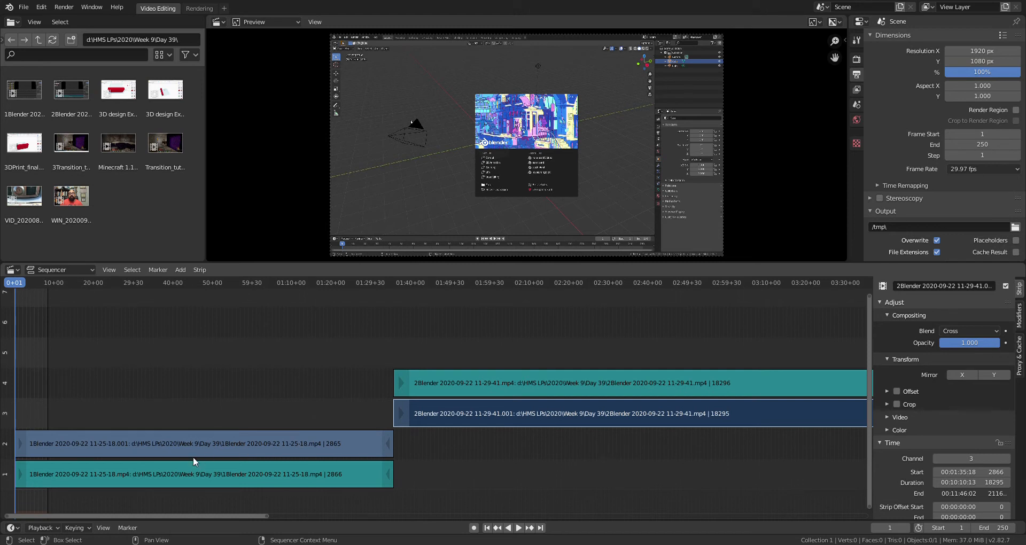
Zoom out, select the channel 4 sound strip and widen the sidebar to read frames 2866–21162
scroll(465, 473, "down", 5)
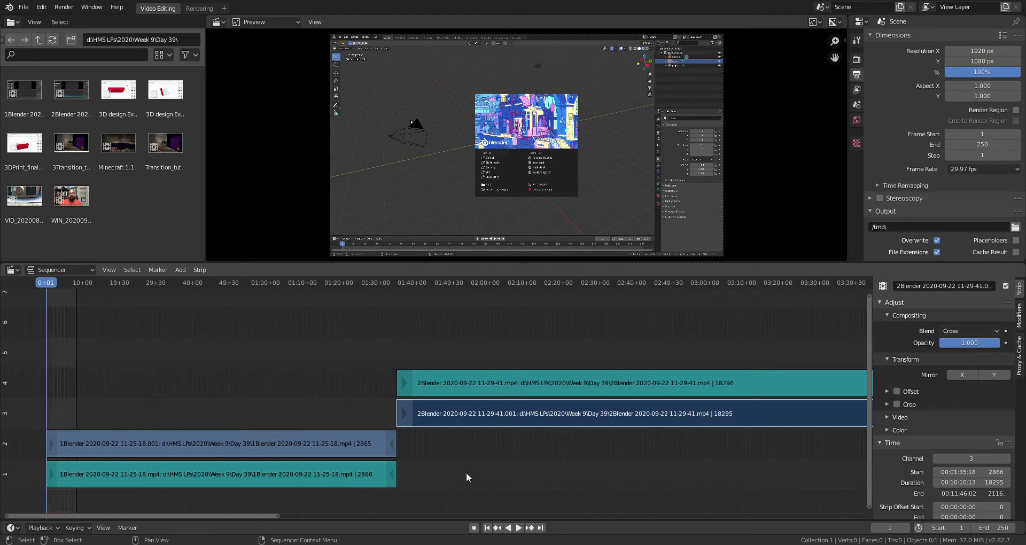
scroll(466, 472, "down", 6)
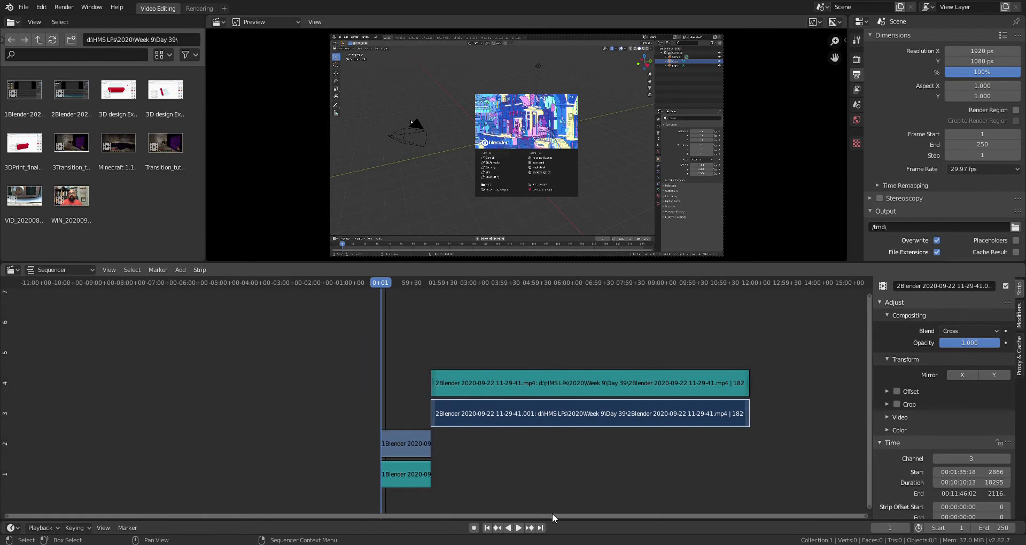
left_click_drag(559, 516, 909, 483)
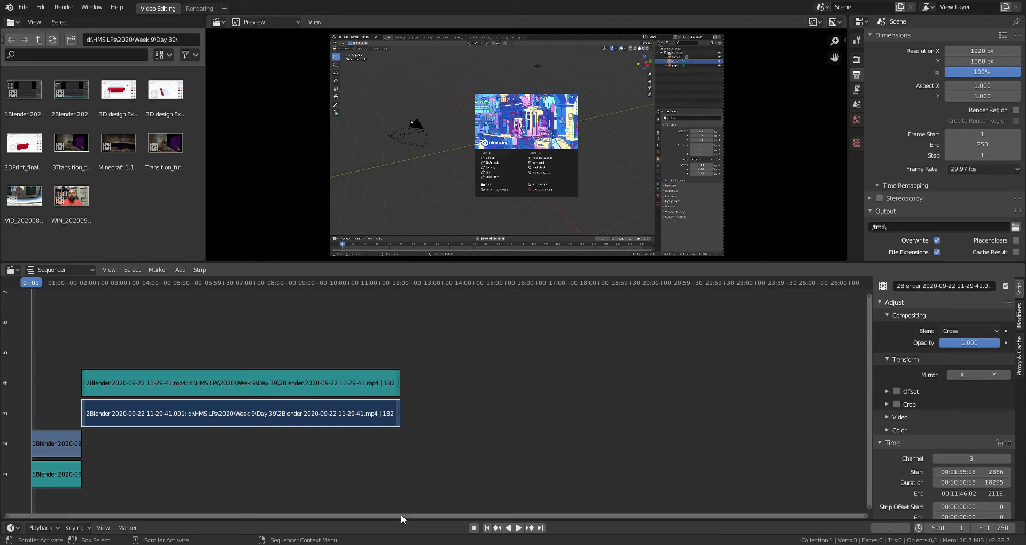
left_click_drag(401, 514, 411, 514)
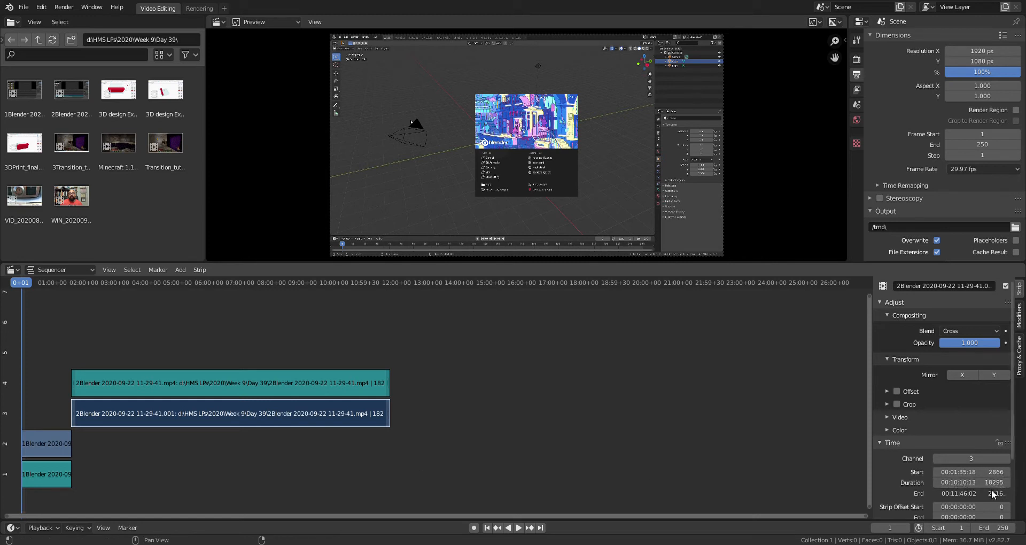
left_click(249, 377)
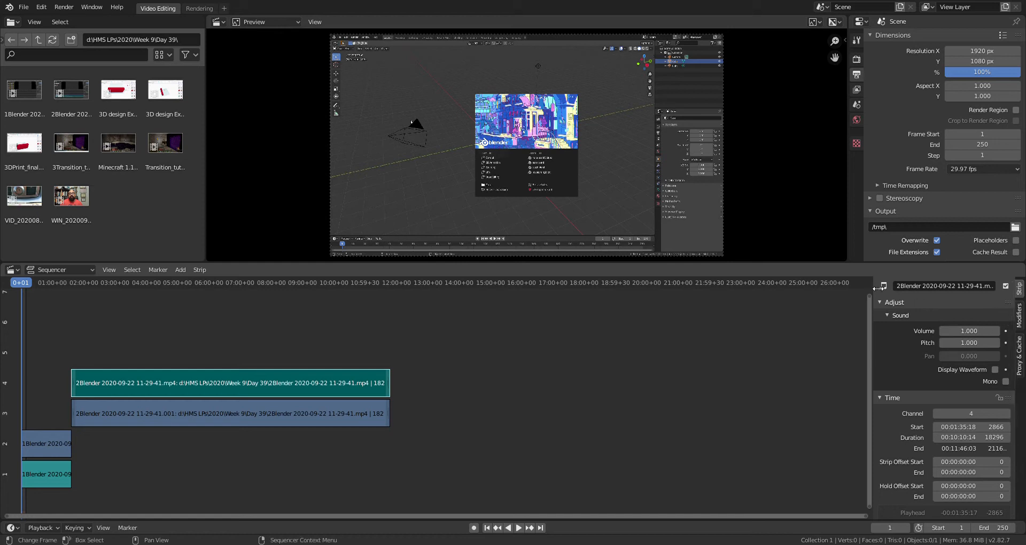
left_click_drag(873, 287, 831, 289)
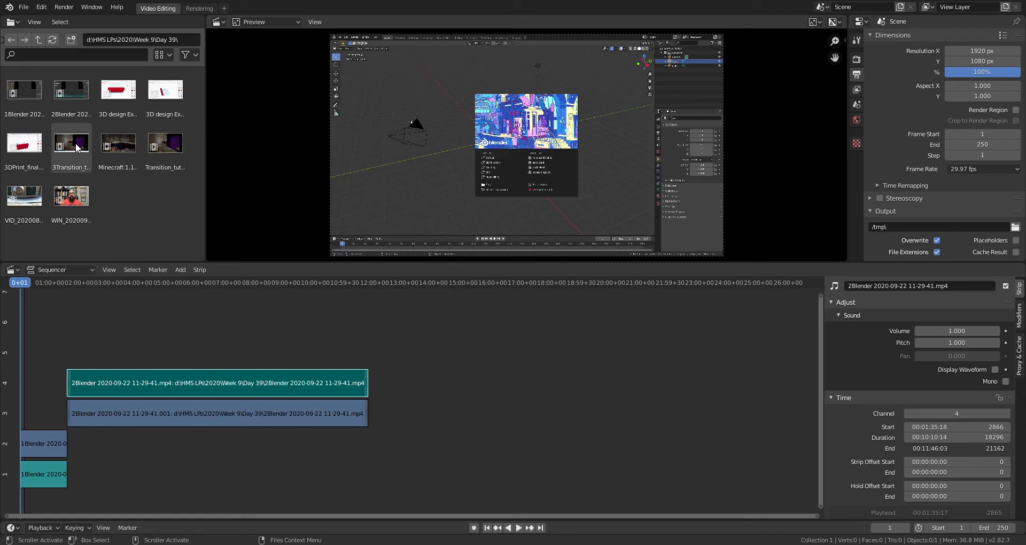
Add the 3Transition_tutorial clip to the sequencer and box-select its strips
left_click_drag(78, 147, 437, 351)
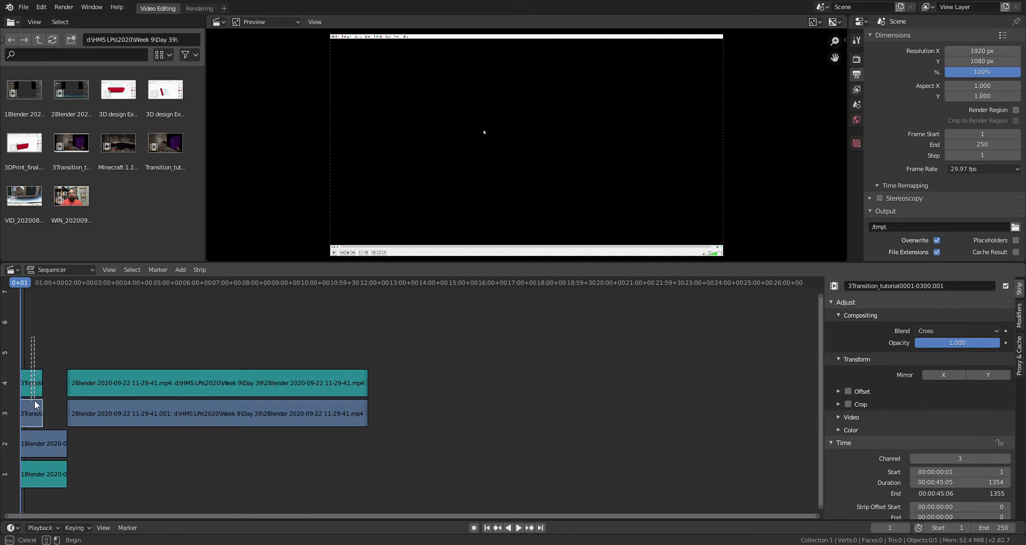
left_click(31, 383)
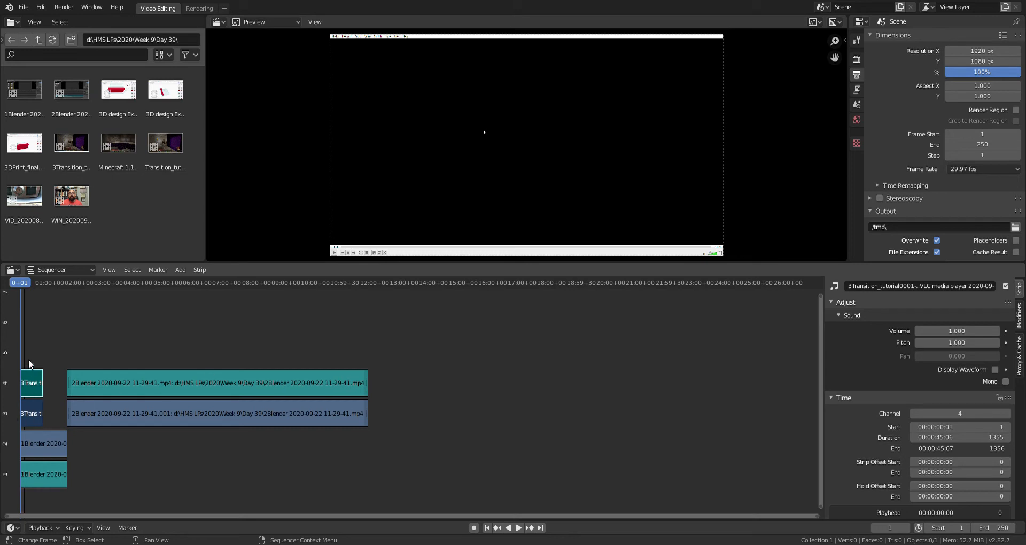
key("b")
left_click_drag(30, 395, 79, 380)
key("Escape")
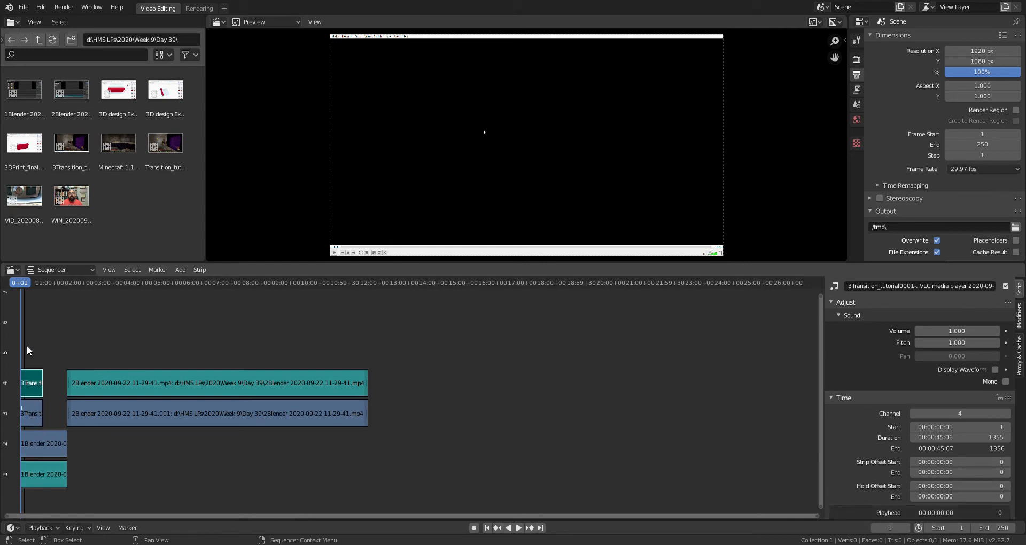
Reselect both 3Transition strips, undoing two accidental sound-strip trims
left_click_drag(25, 339, 37, 427)
left_click(31, 416)
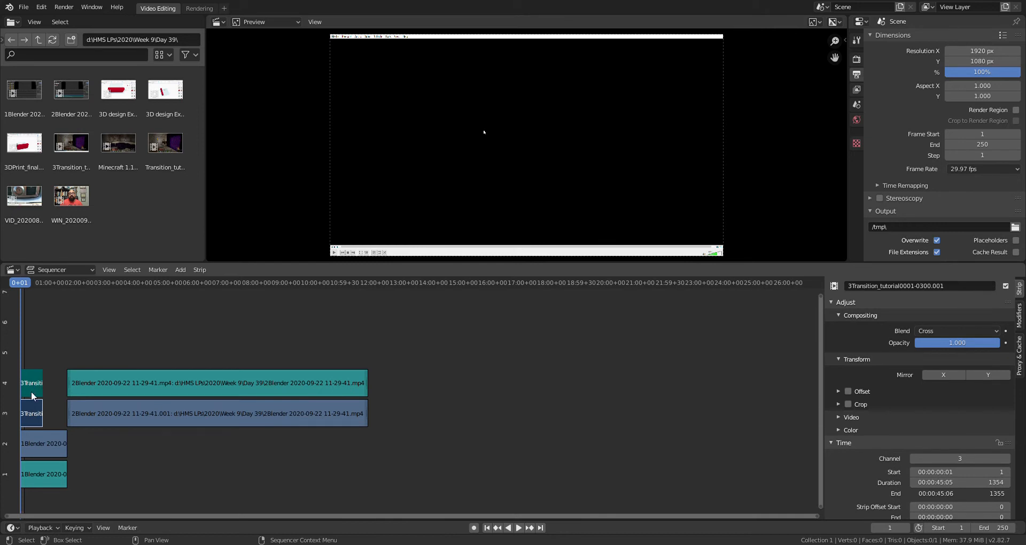
left_click_drag(31, 327, 34, 426)
left_click_drag(22, 377, 37, 428)
key("ctrl+z")
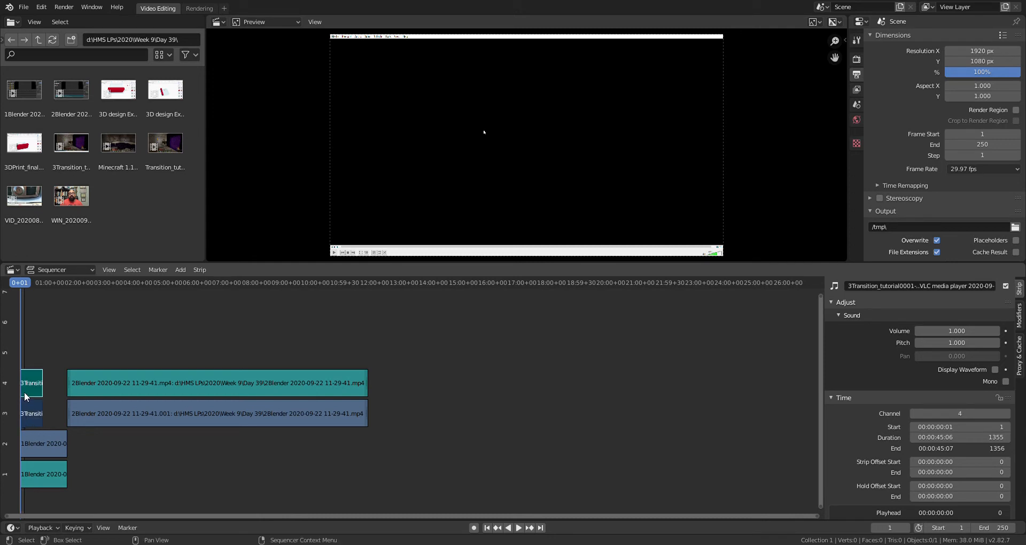
left_click_drag(24, 390, 32, 389)
key("ctrl+z")
Grab the 3Transition strips up onto channels 5 and 6
scroll(46, 468, "up", 12)
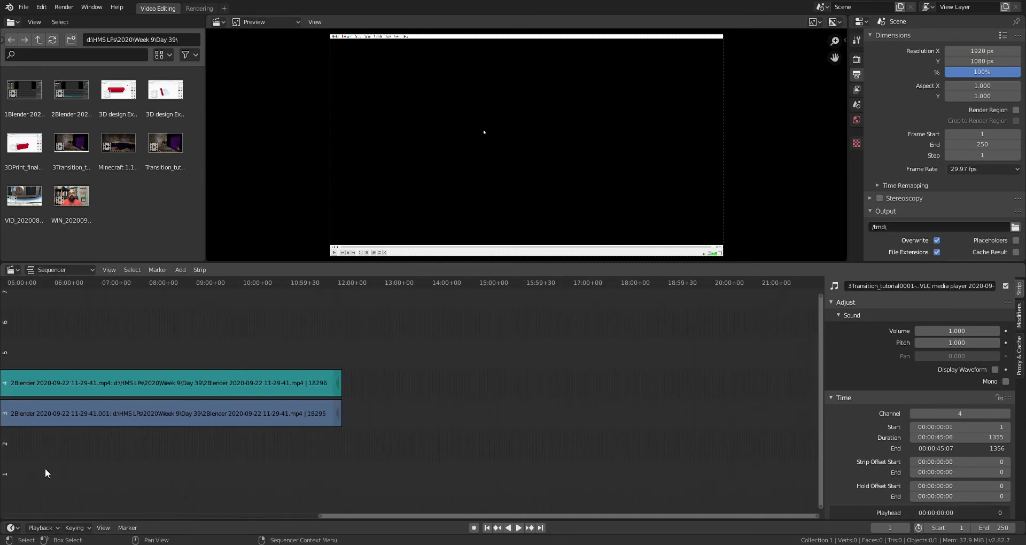
left_click_drag(565, 516, 163, 508)
left_click_drag(124, 330, 136, 426)
key("g")
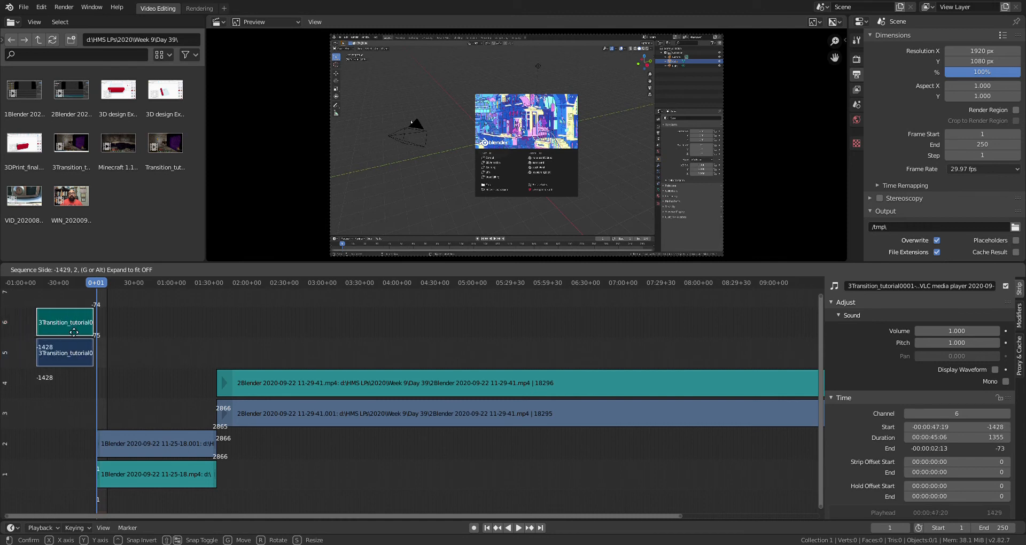
left_click(85, 331)
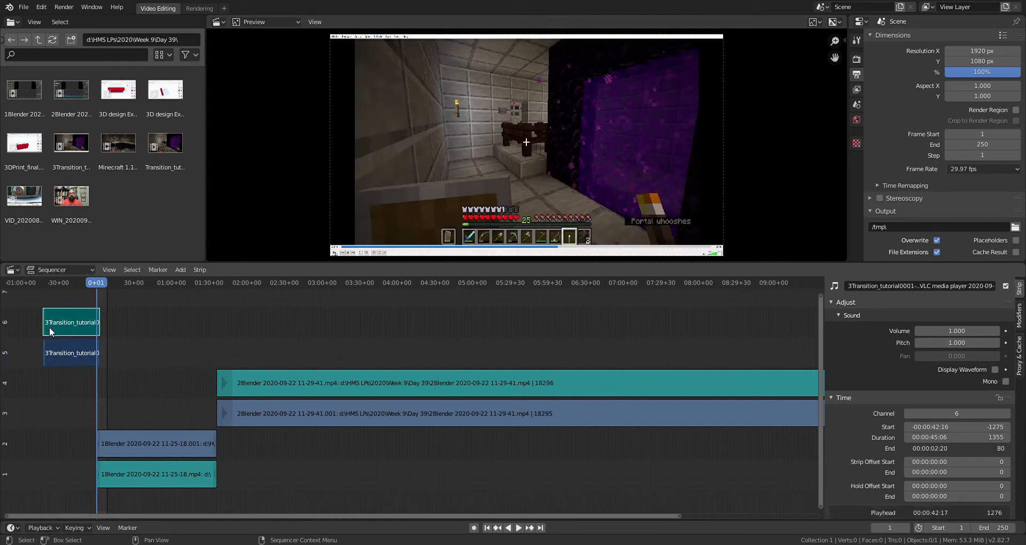
Slide the 3Transition strips later in the timeline and check where the 2Blender sound strip ends
left_click_drag(50, 327, 761, 319)
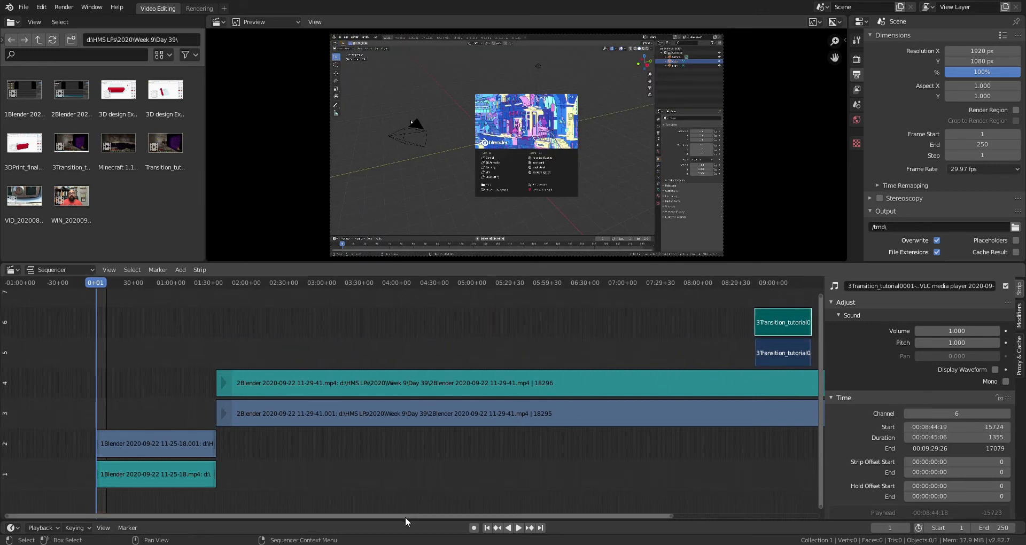
left_click_drag(405, 517, 798, 497)
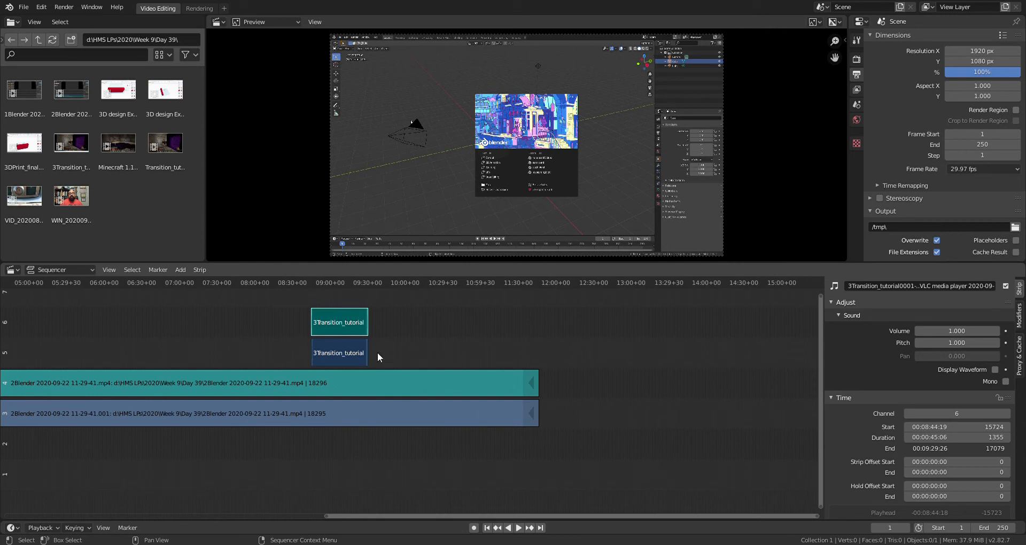
left_click(325, 317)
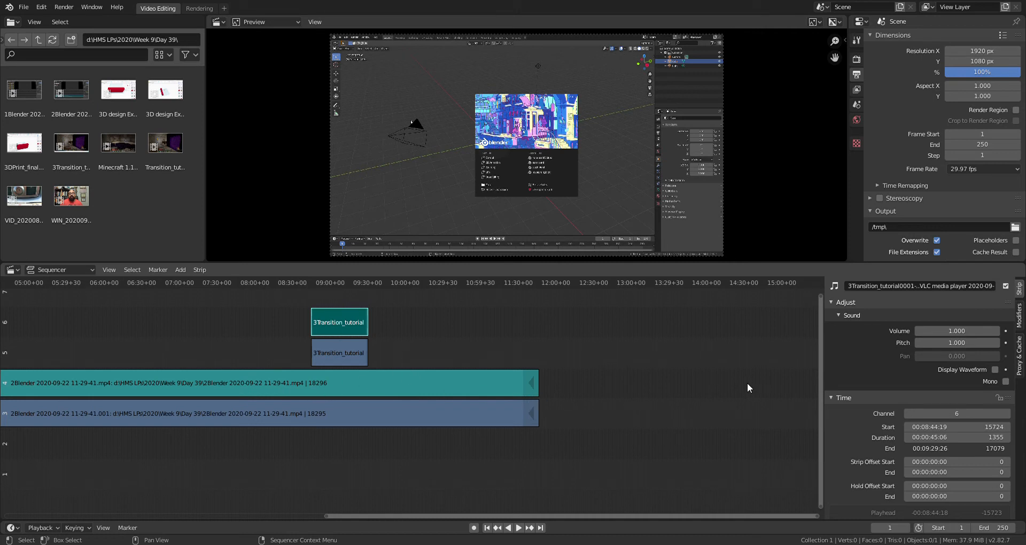
left_click(489, 381)
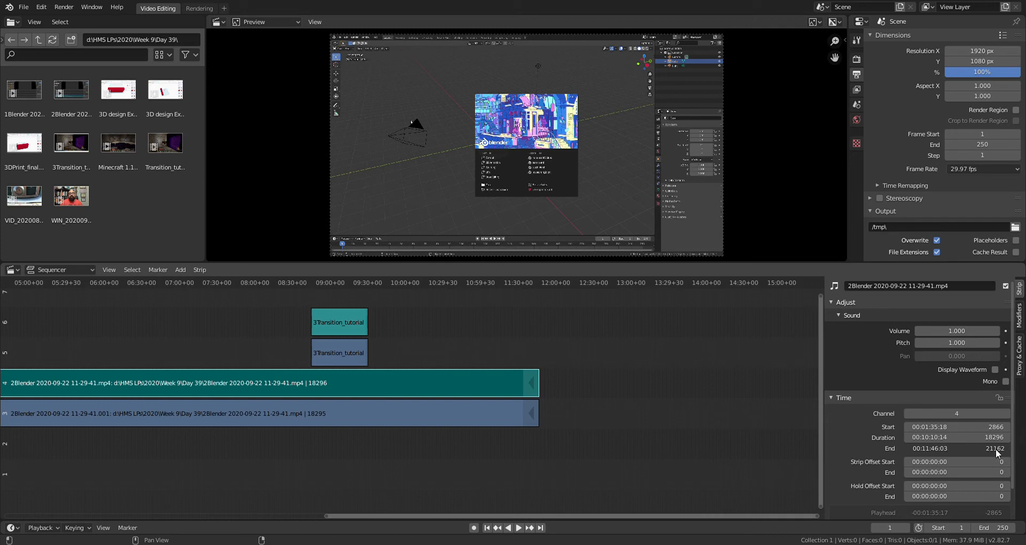
Set the channel 6 transition strip's start frame to 21163
left_click(337, 327)
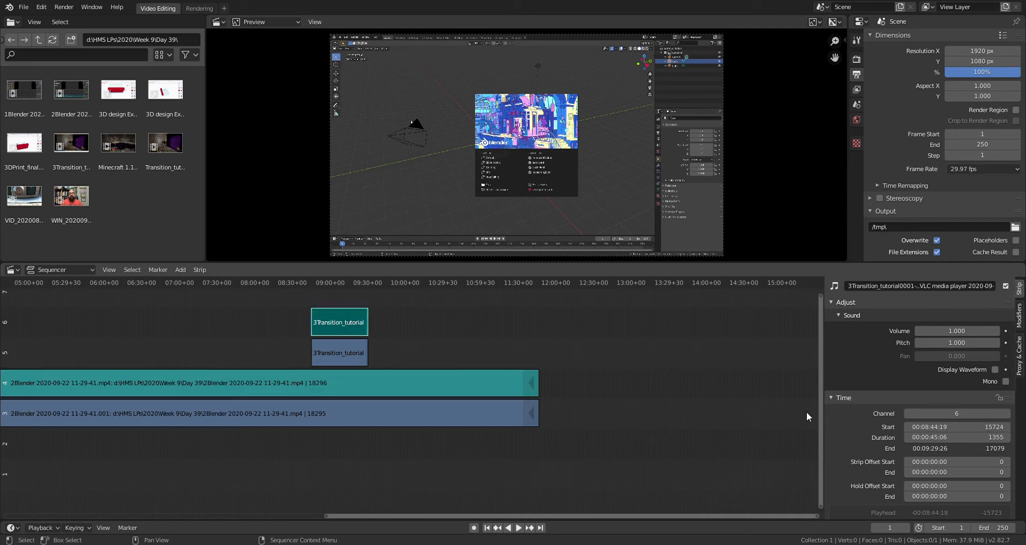
left_click(993, 428)
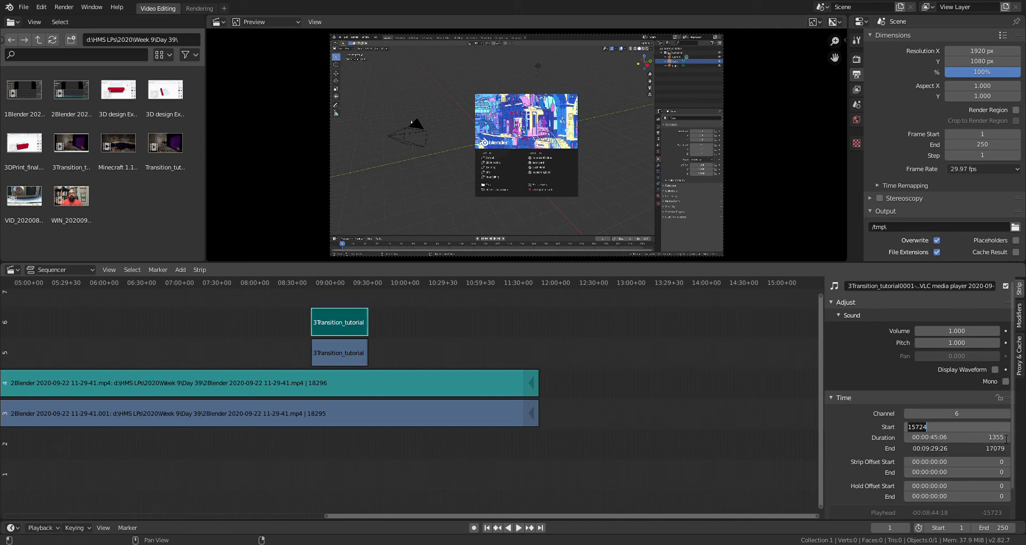
type("21163")
key("Return")
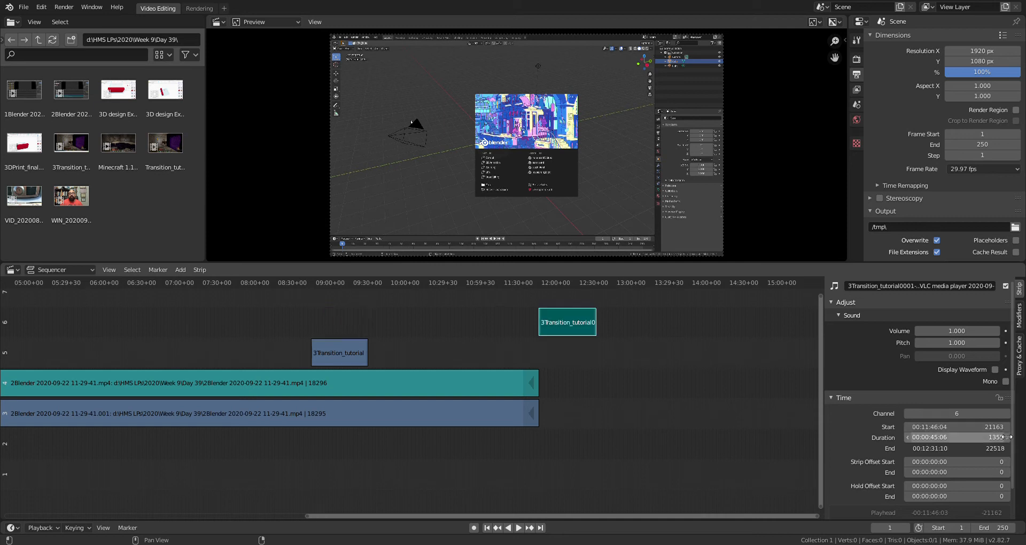
Set the channel 5 transition video strip's start frame to 21163 too
left_click(336, 350)
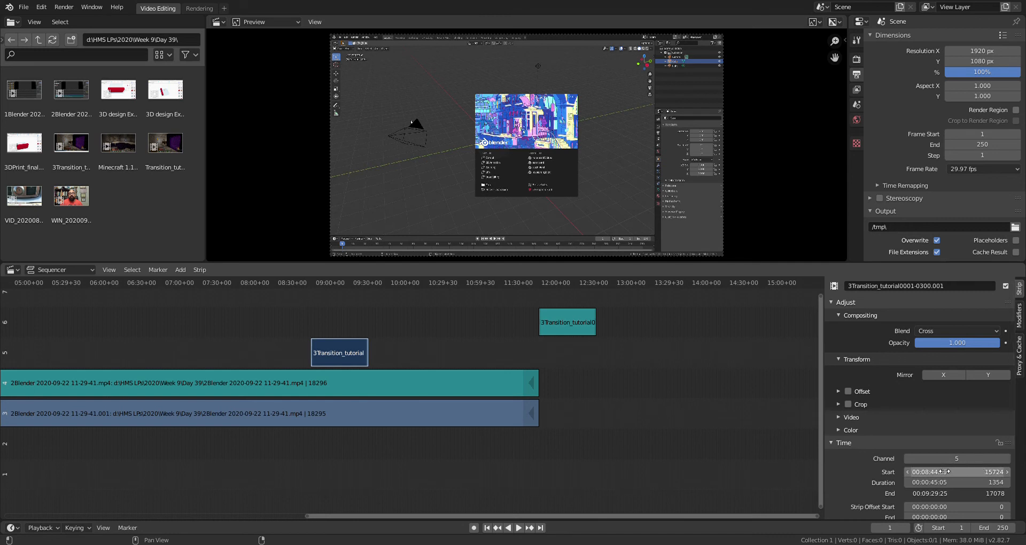
left_click(998, 472)
type("21163")
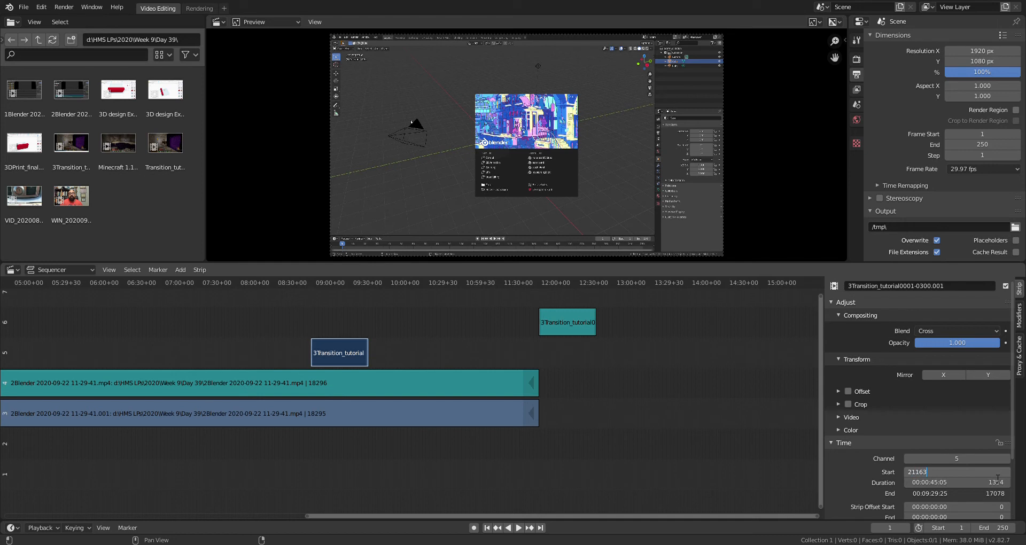
key("Return")
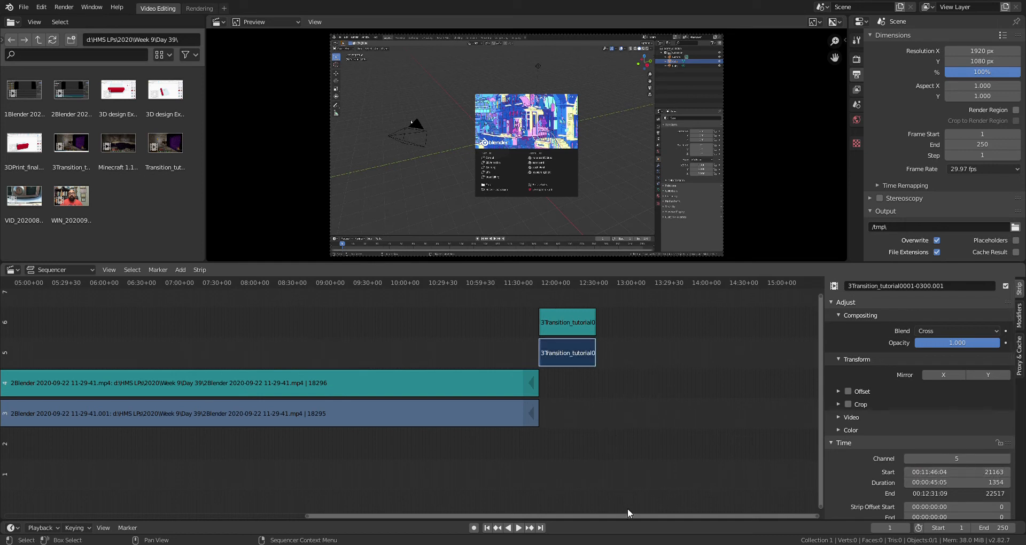
left_click_drag(630, 516, 354, 533)
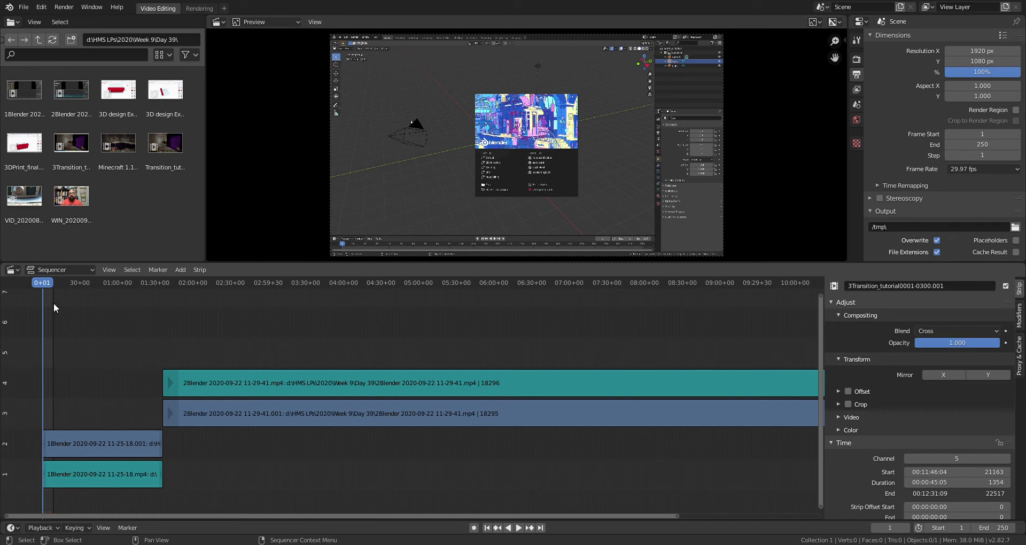
Set the scene's Frame End to 22517, correcting a mistyped last digit
left_click_drag(241, 514, 517, 508)
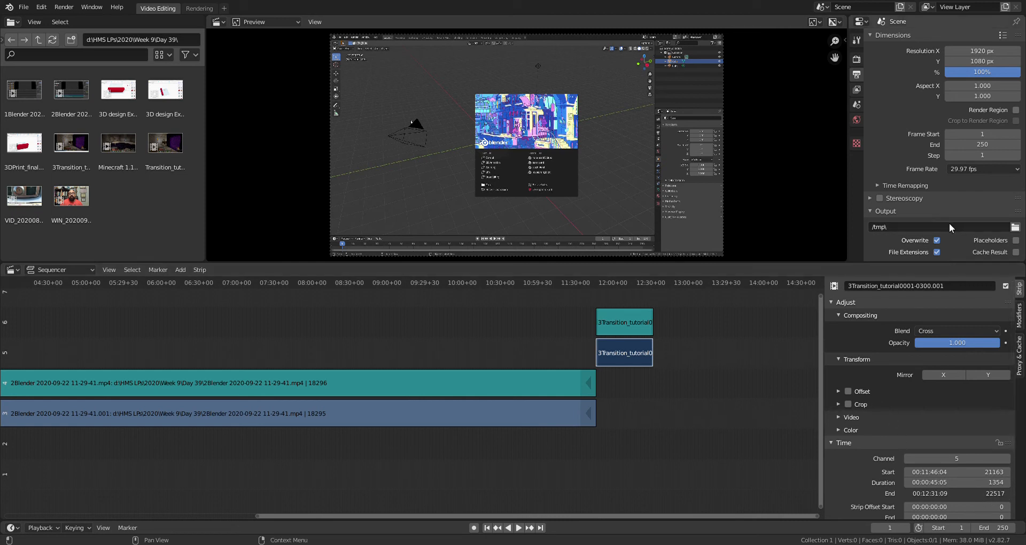
left_click(987, 145)
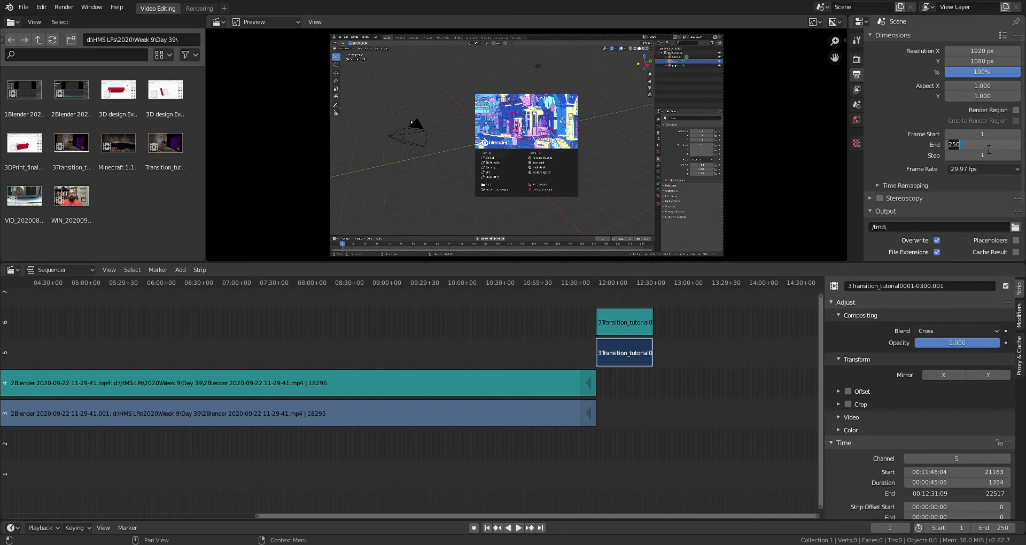
type("22517")
key("Return")
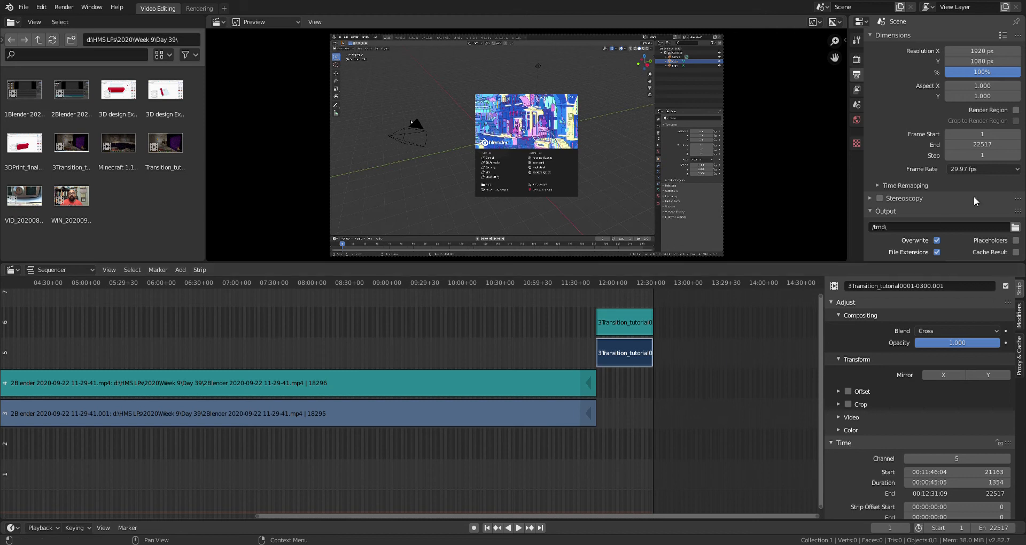
left_click(1003, 145)
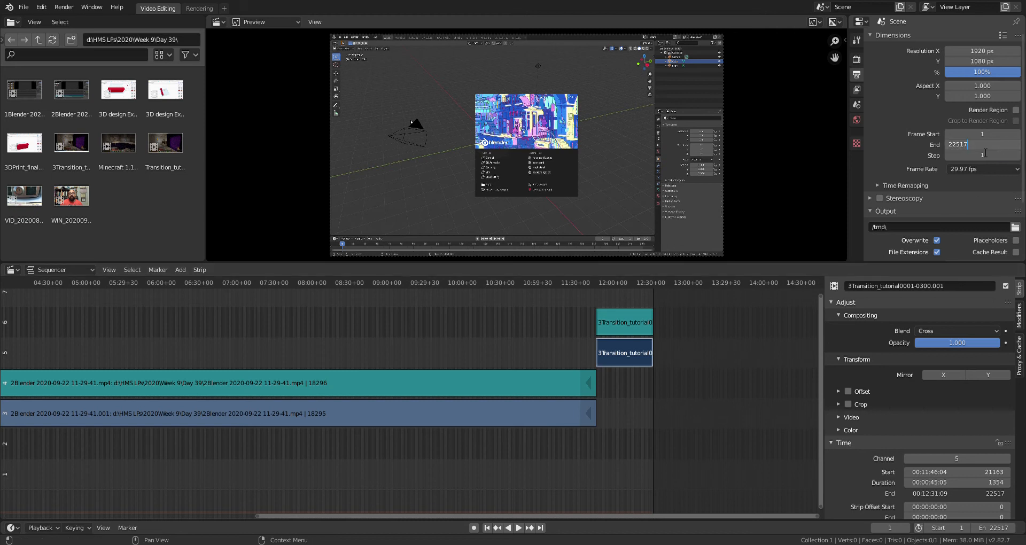
key("BackSpace")
type("9")
key("BackSpace")
type("7")
Commit the 22517 end frame and scroll the Properties editor down to the Output panel
left_click(880, 141)
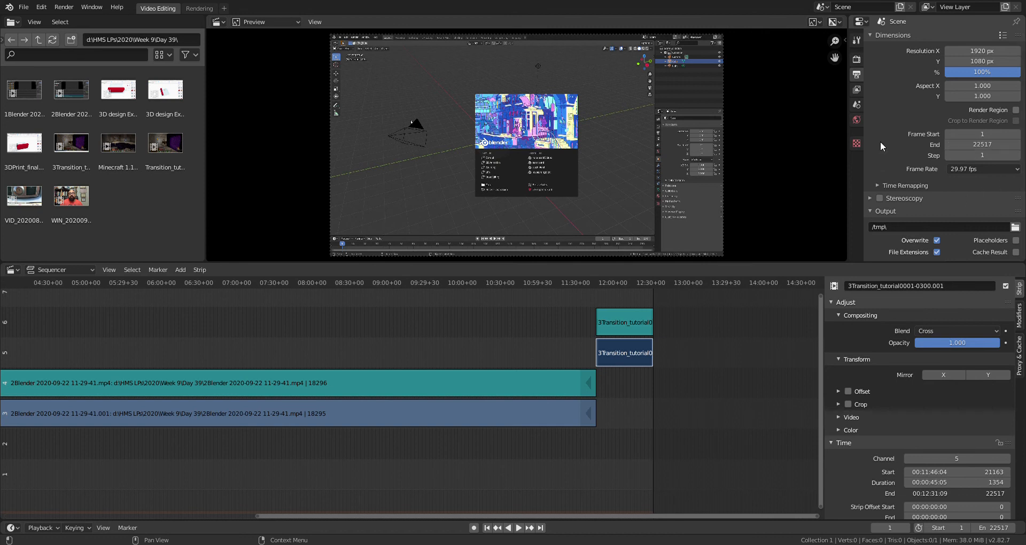
scroll(880, 141, "down", 2)
scroll(880, 141, "down", 2)
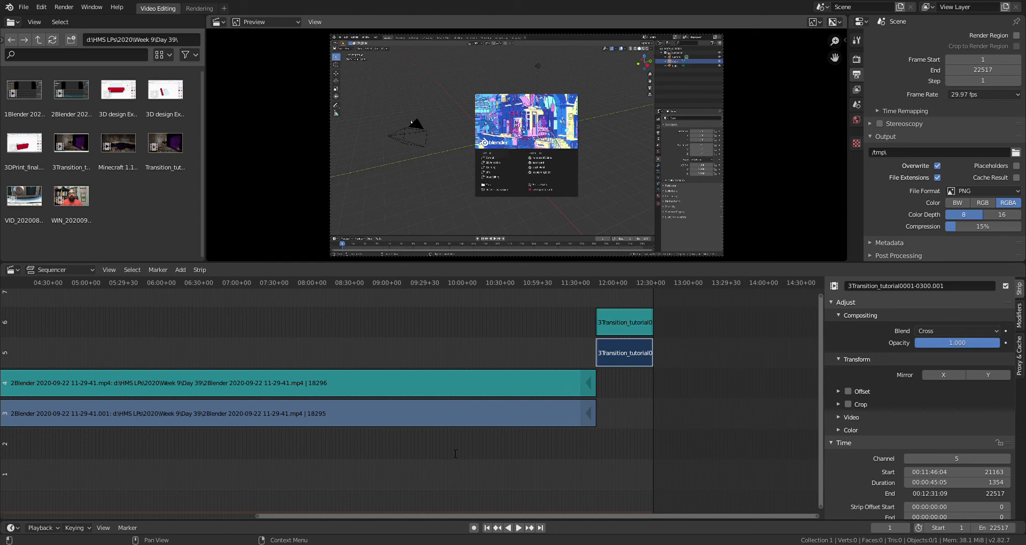
Send the render output to the Blender_scenes folder as FFmpeg video
left_click(685, 439)
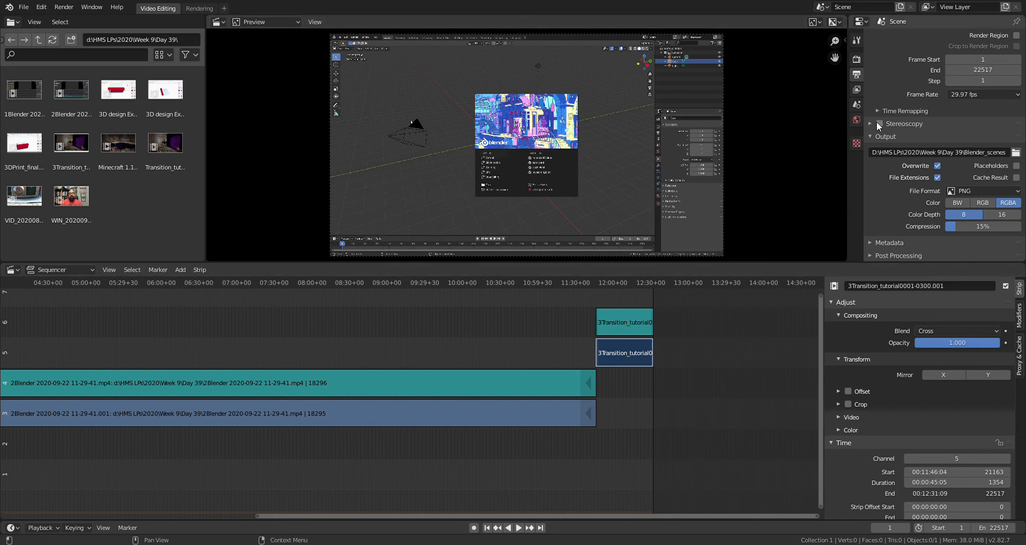
left_click(1008, 193)
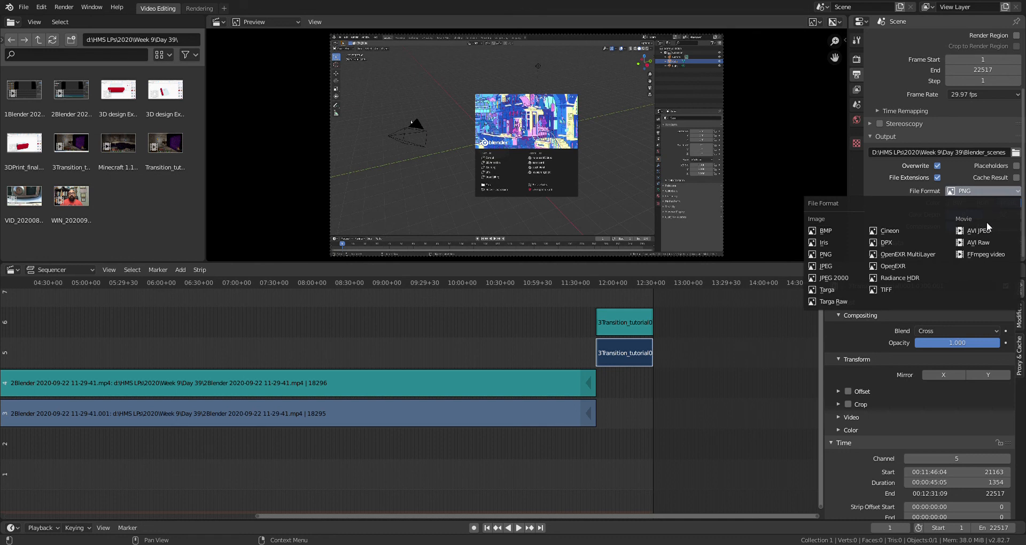
left_click(979, 254)
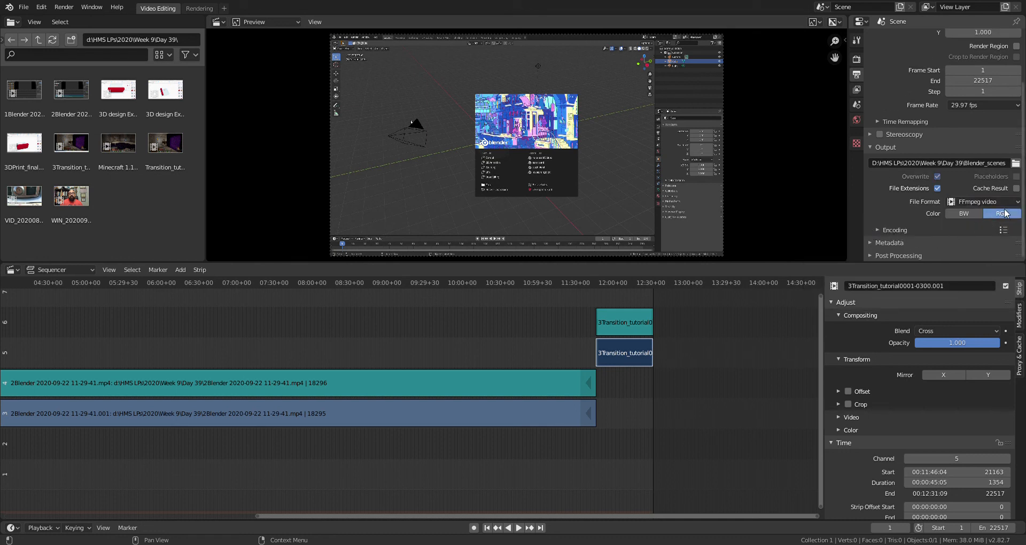
Set the encoding container to MPEG-4 with High output quality
left_click(878, 229)
scroll(914, 206, "down", 3)
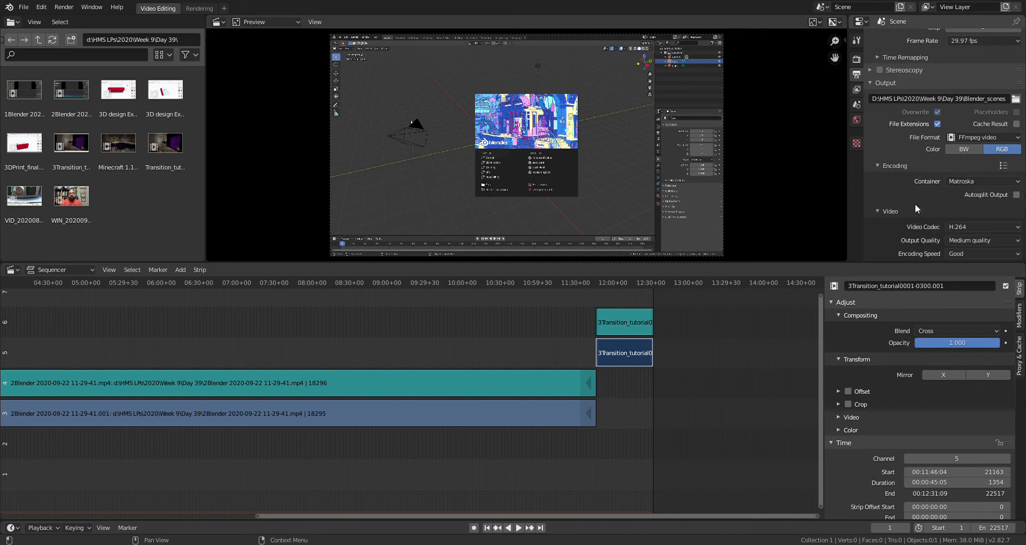
left_click(980, 181)
left_click(975, 218)
scroll(933, 211, "down", 3)
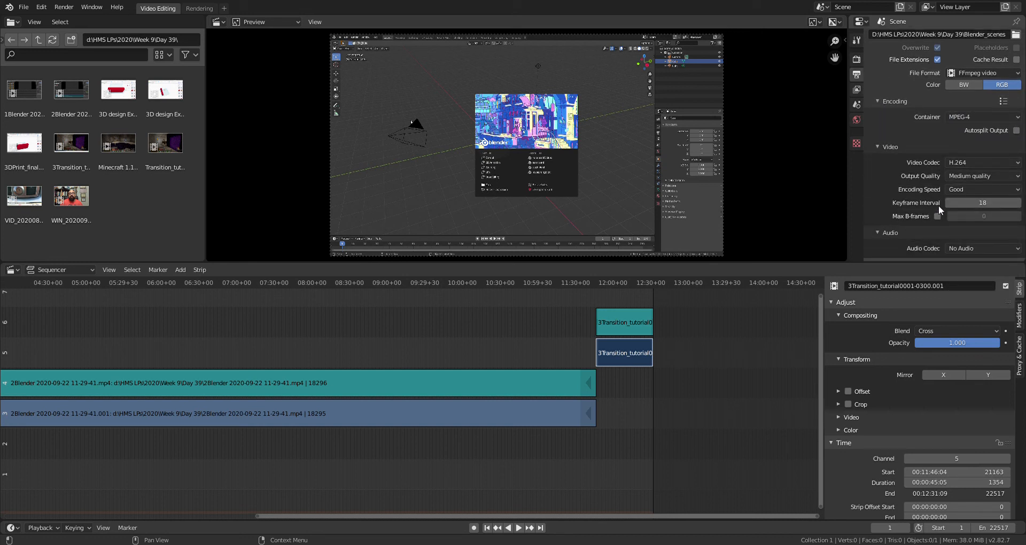
left_click(1007, 176)
left_click(970, 222)
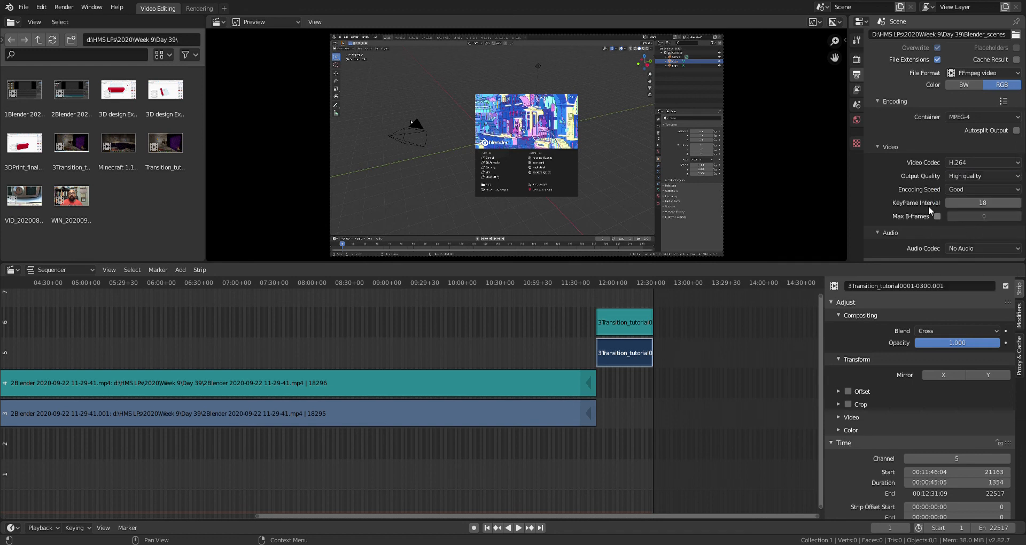
Set the audio codec to MP3 and start rendering the full animation
scroll(908, 193, "down", 1)
left_click(988, 226)
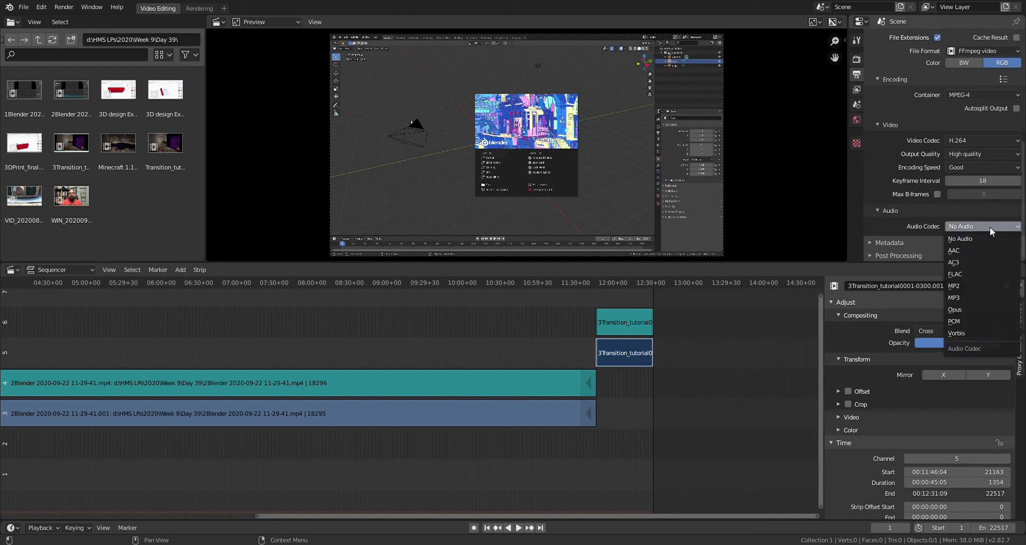
left_click(972, 297)
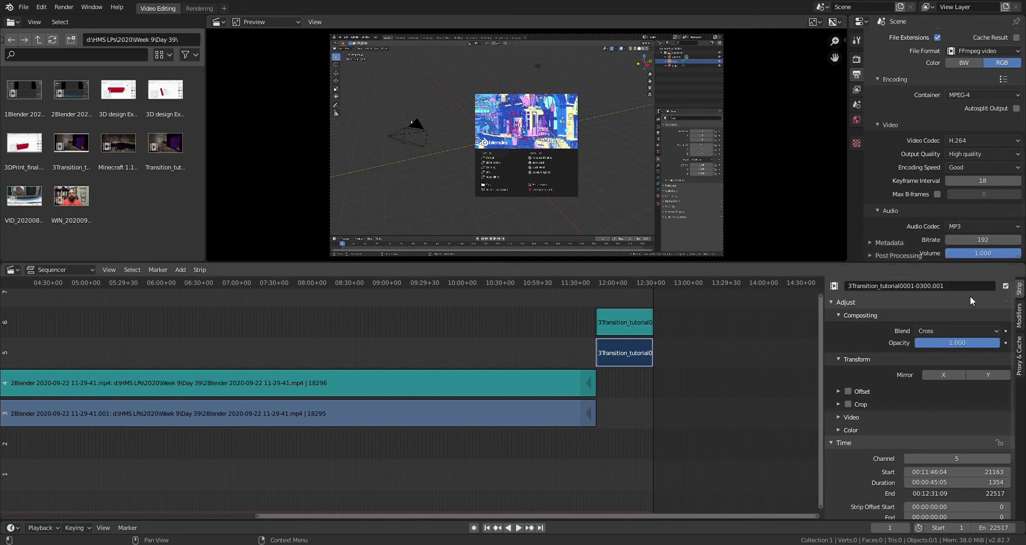
scroll(881, 219, "down", 1)
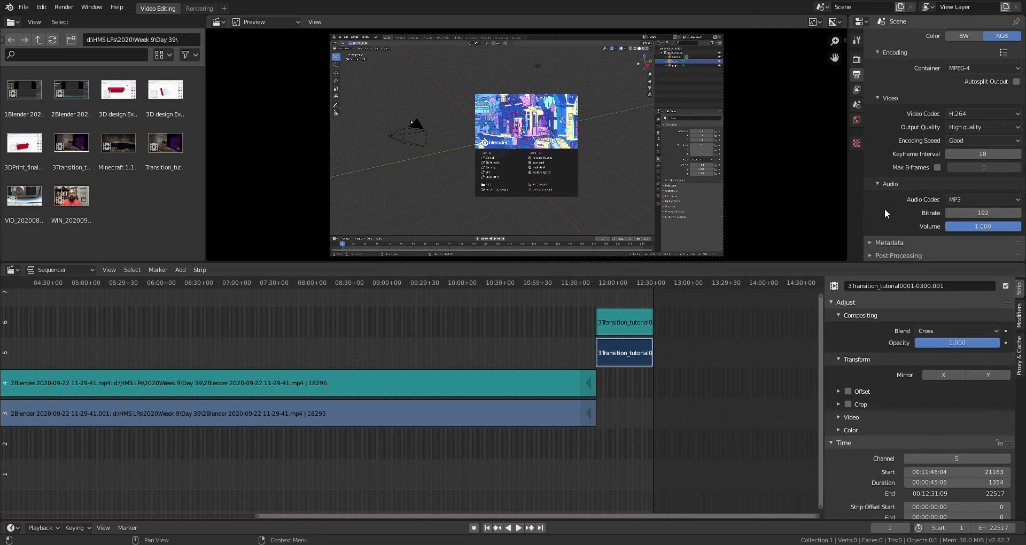
left_click(64, 7)
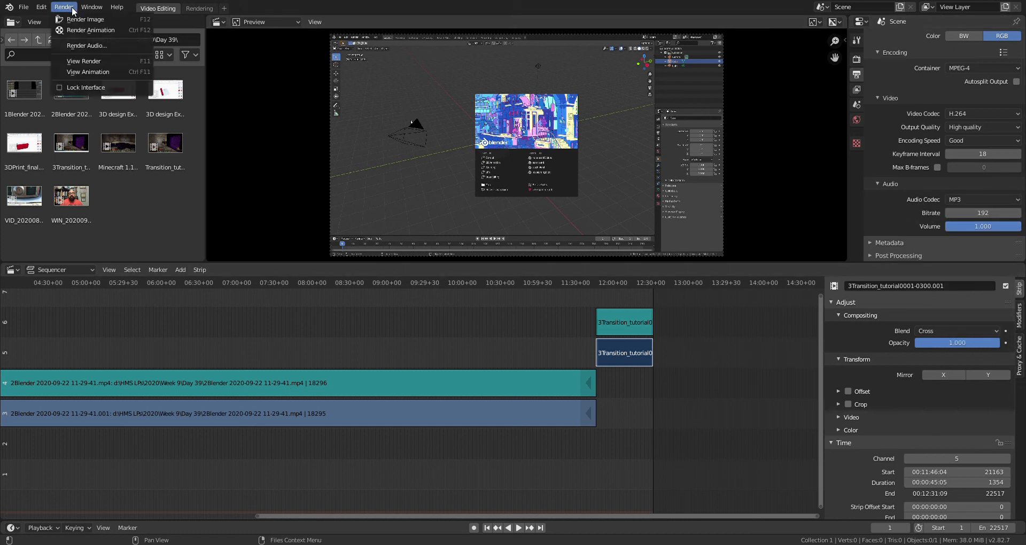
left_click(88, 37)
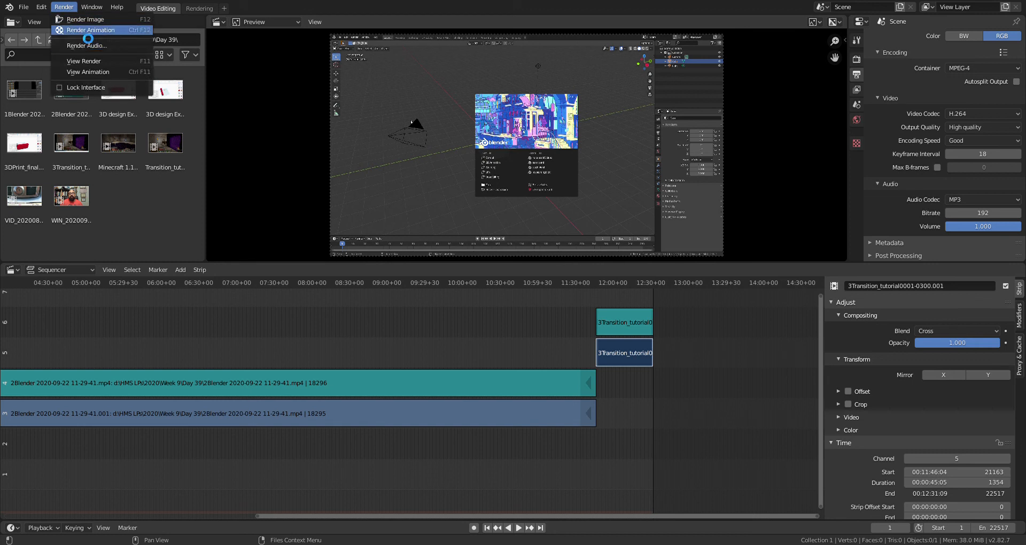